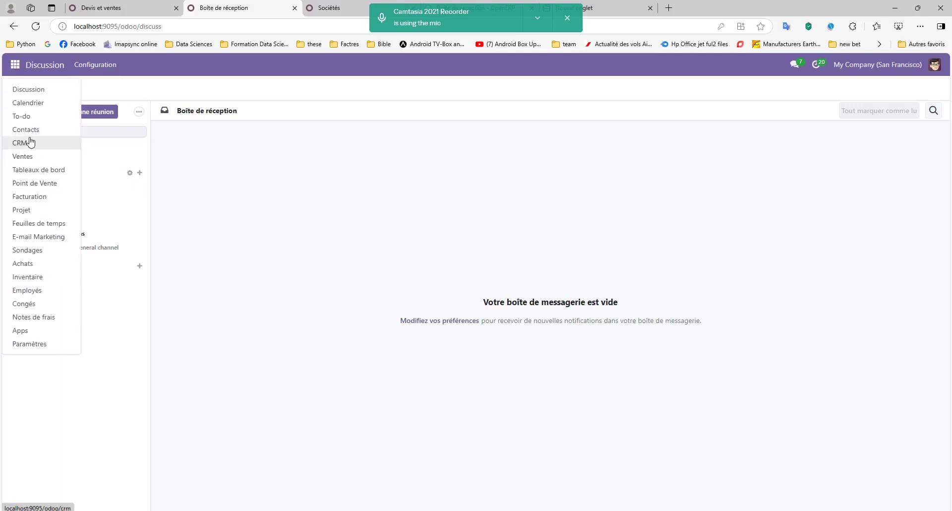
Step: Open the Contacts app, view the Fournisseur 2 contact record, and return to the contact list
click(31, 130)
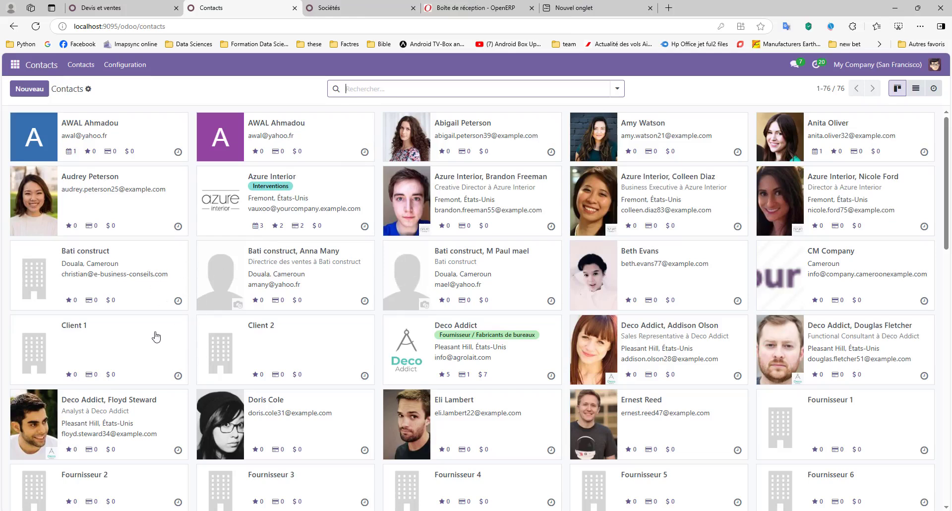
scroll(143, 369, down, 2)
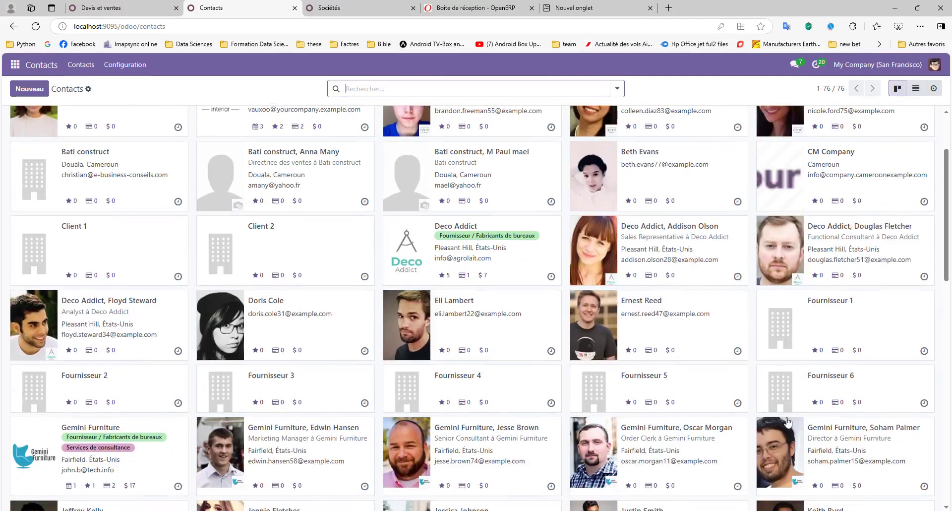
click(106, 380)
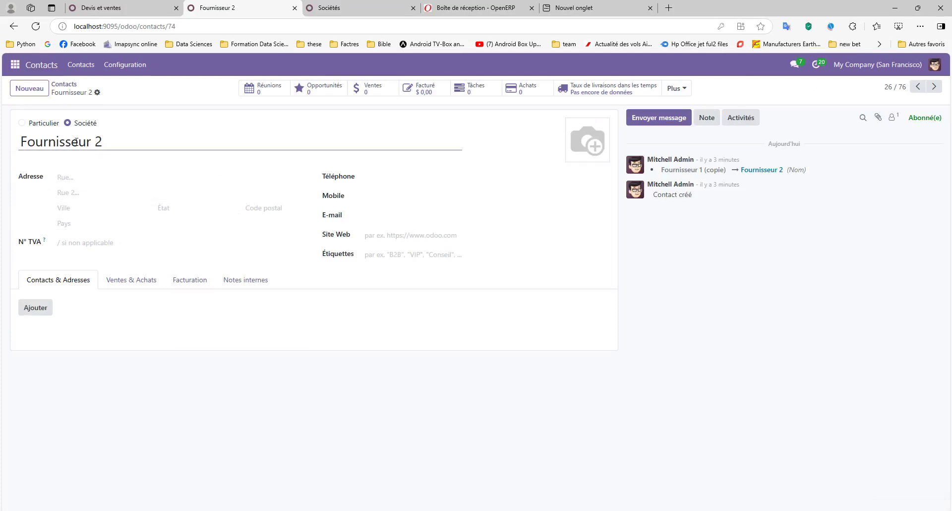
click(73, 87)
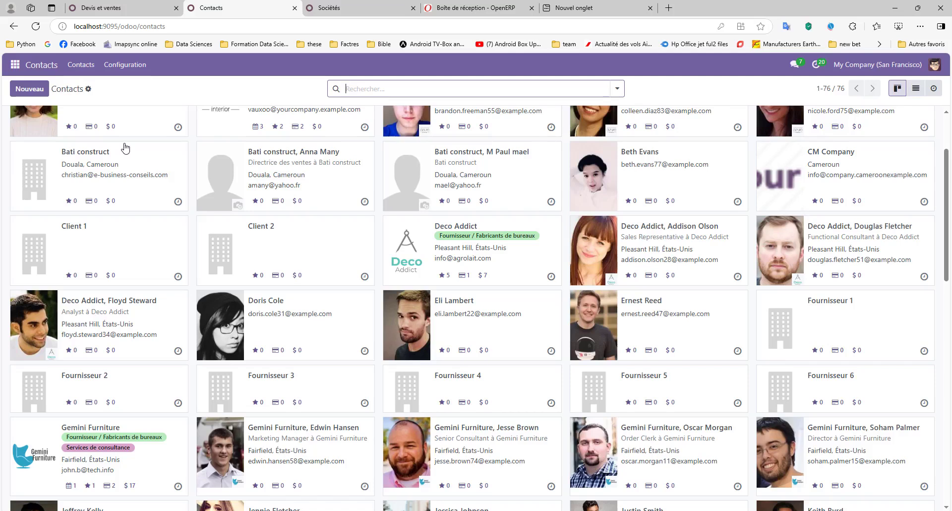
Step: Switch to the Ventes app and view its product list
click(16, 68)
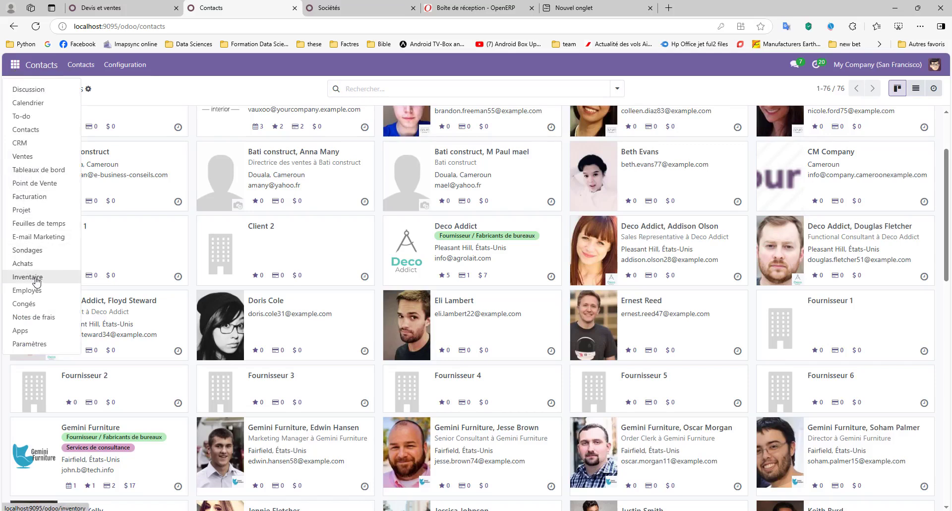
click(22, 156)
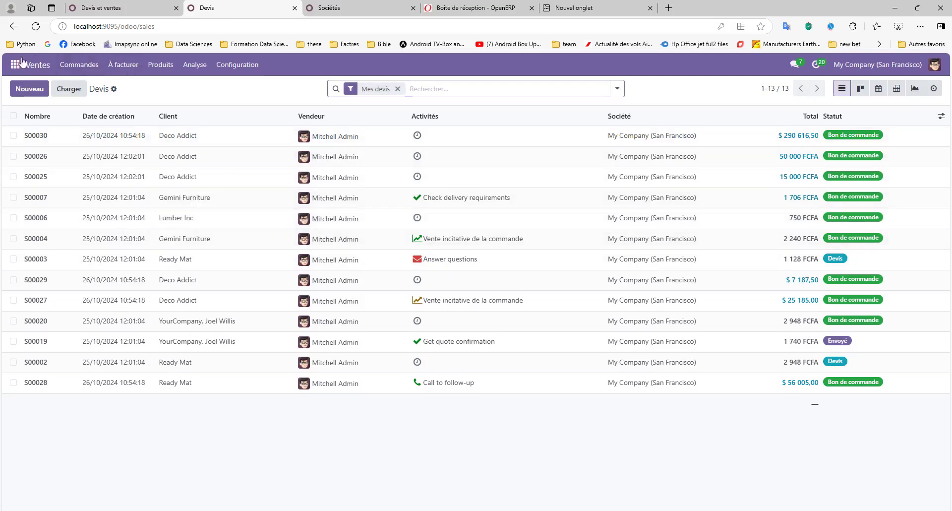
click(158, 68)
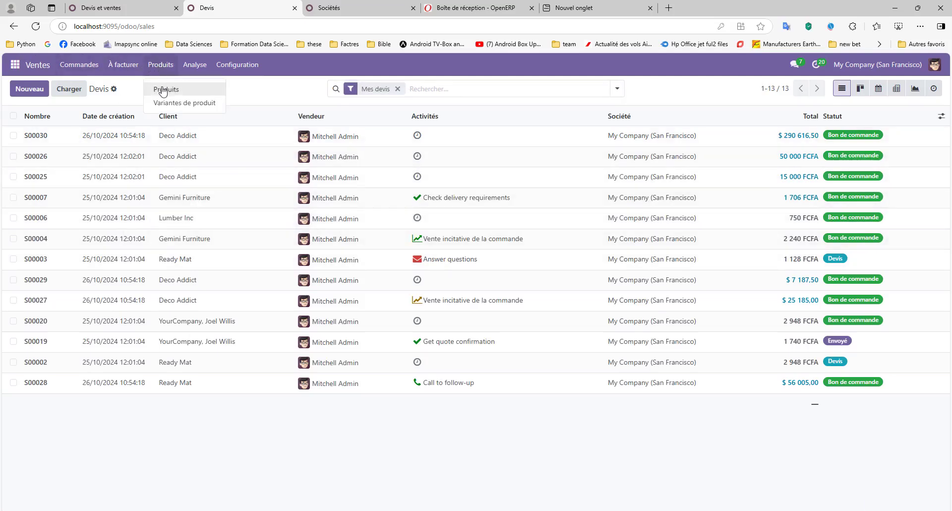
click(161, 88)
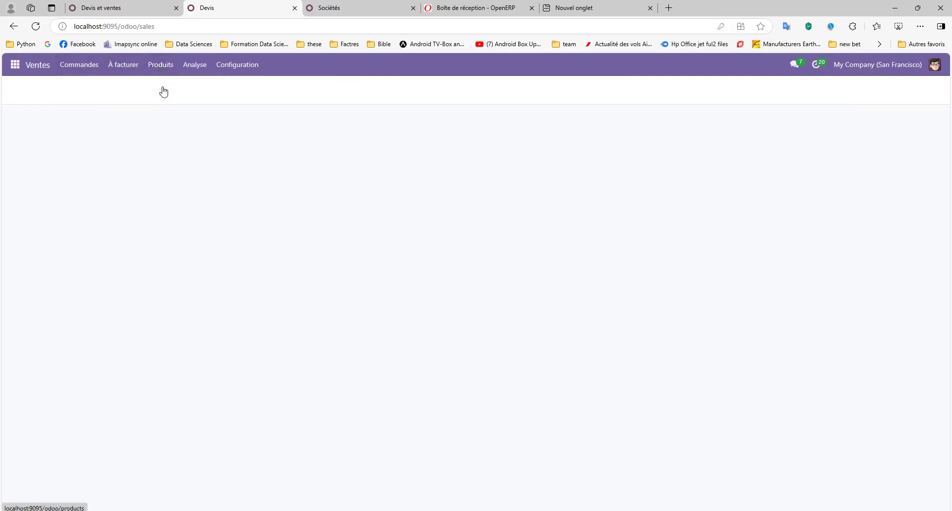
Step: Switch to the Achats app and view its product list
click(14, 64)
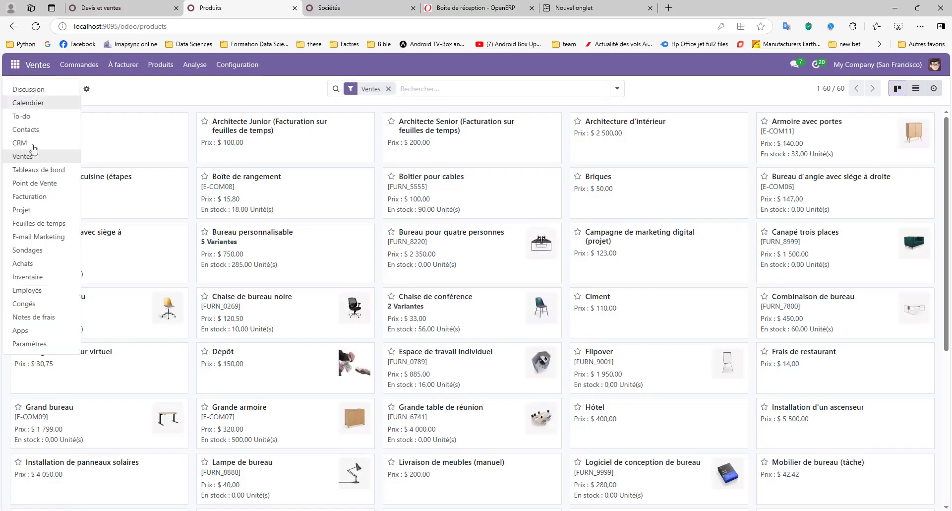
click(27, 263)
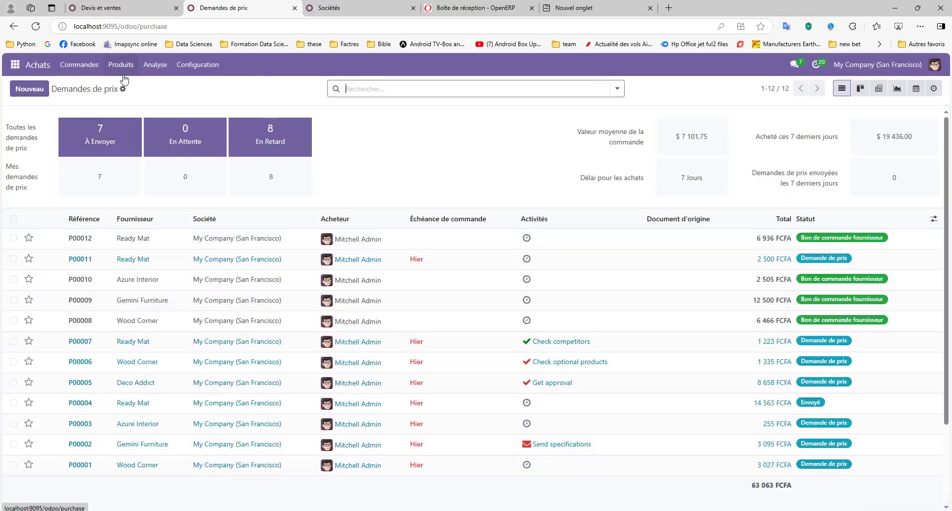
click(117, 68)
click(119, 90)
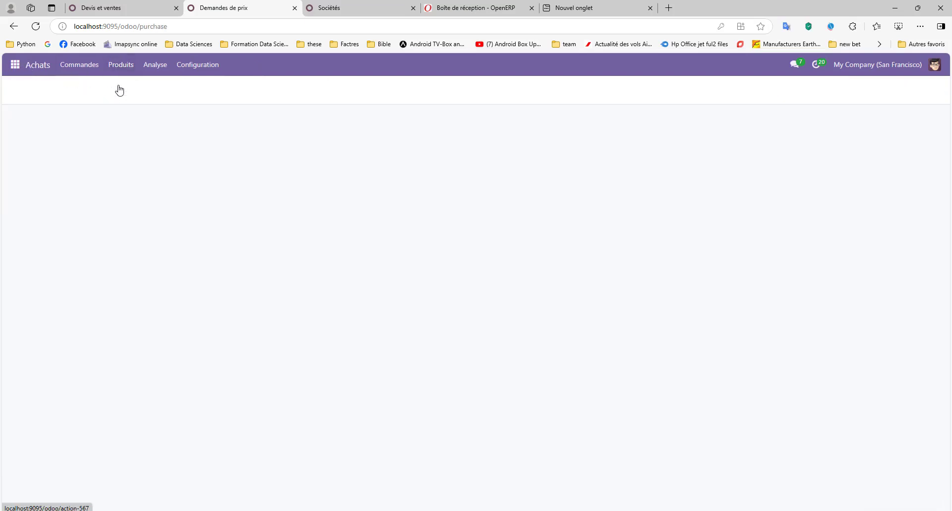
Step: Switch to the Inventaire app and view its product list
click(16, 66)
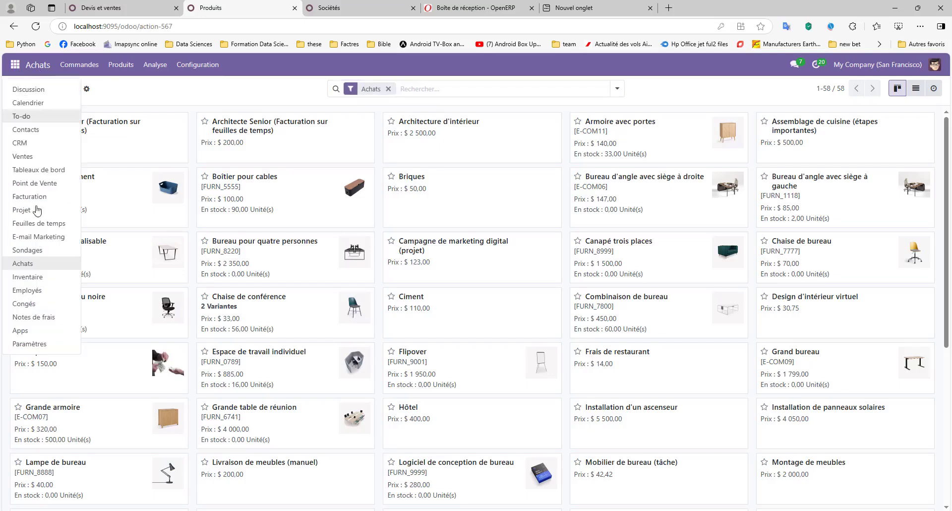
click(37, 281)
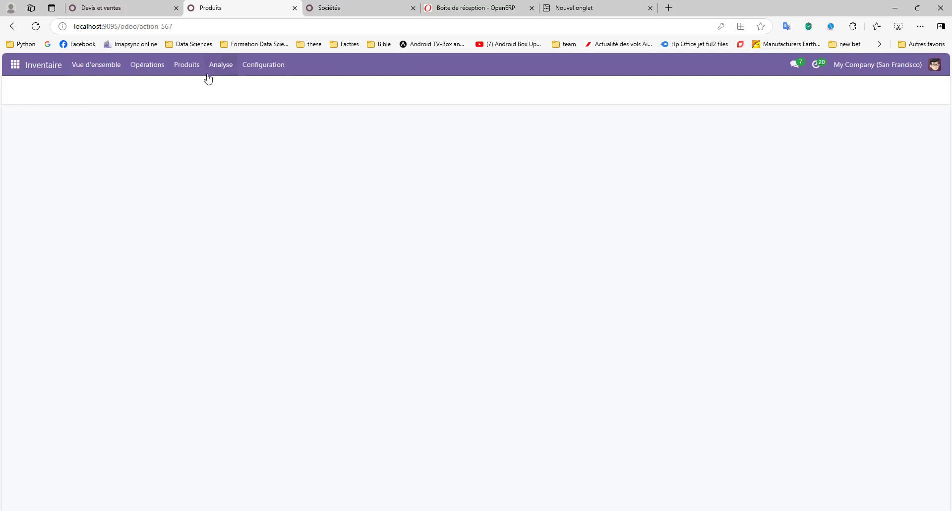
click(191, 68)
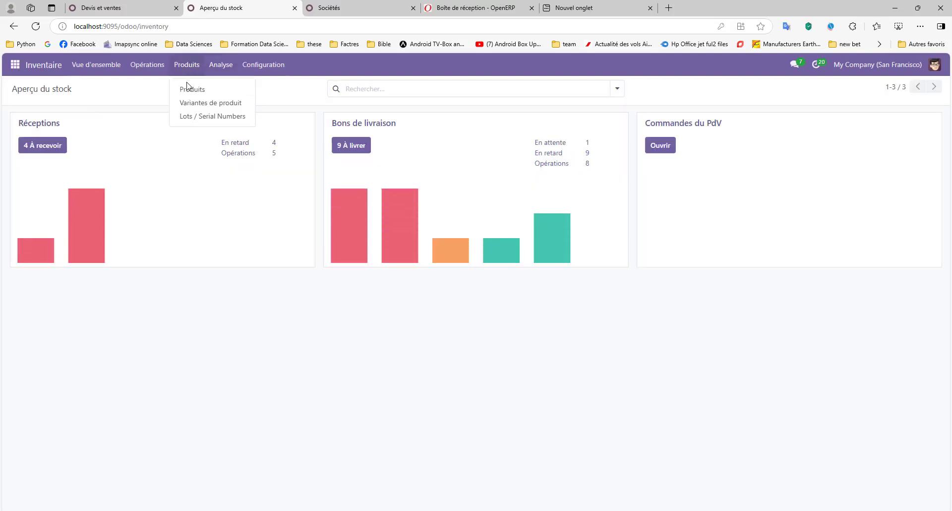
click(188, 89)
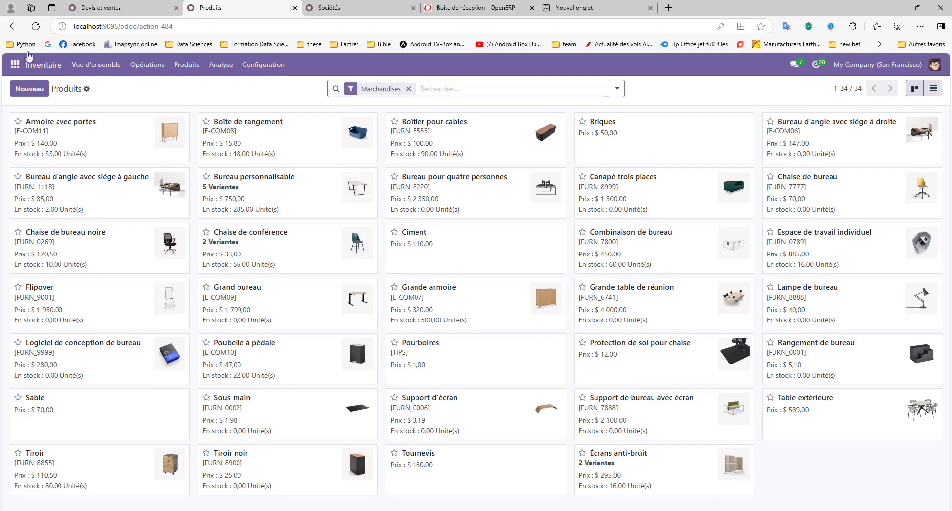
Step: Return to the product list of the Ventes app and remove its Ventes filter to list all products
click(15, 65)
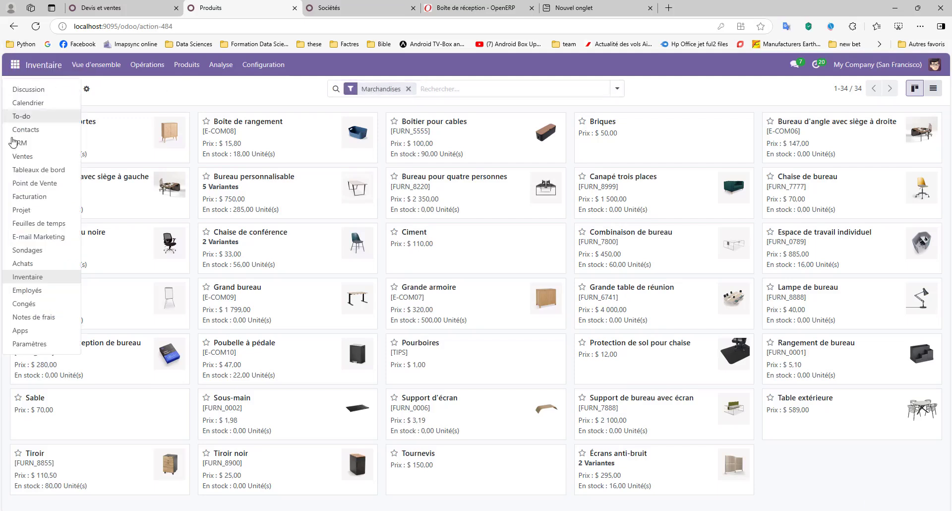
click(21, 156)
click(162, 69)
click(158, 89)
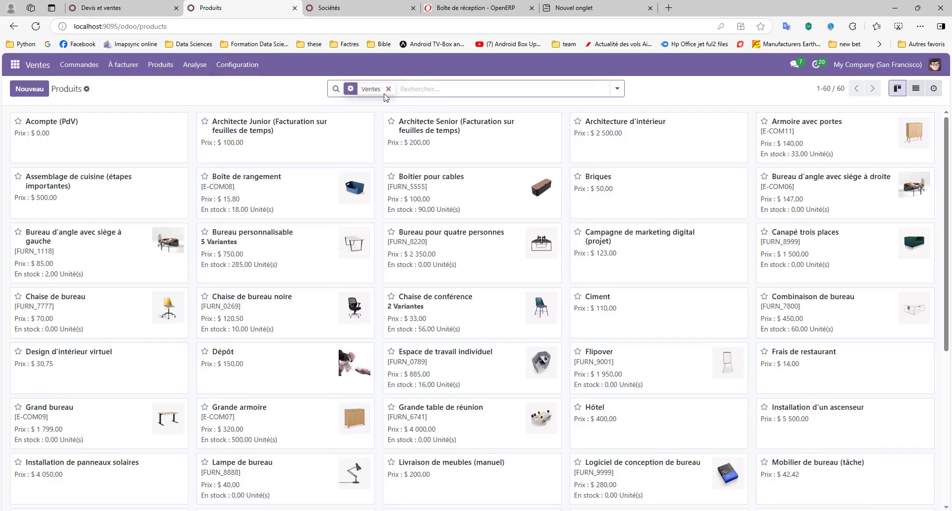
click(388, 89)
Step: In the Unité category of the sales units of measure, add a new unit named Dizaine
click(256, 68)
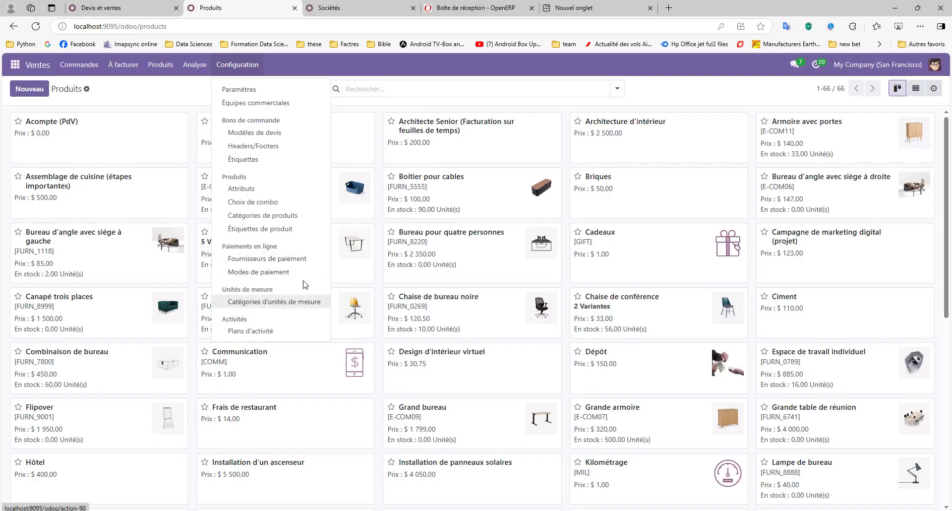
click(295, 304)
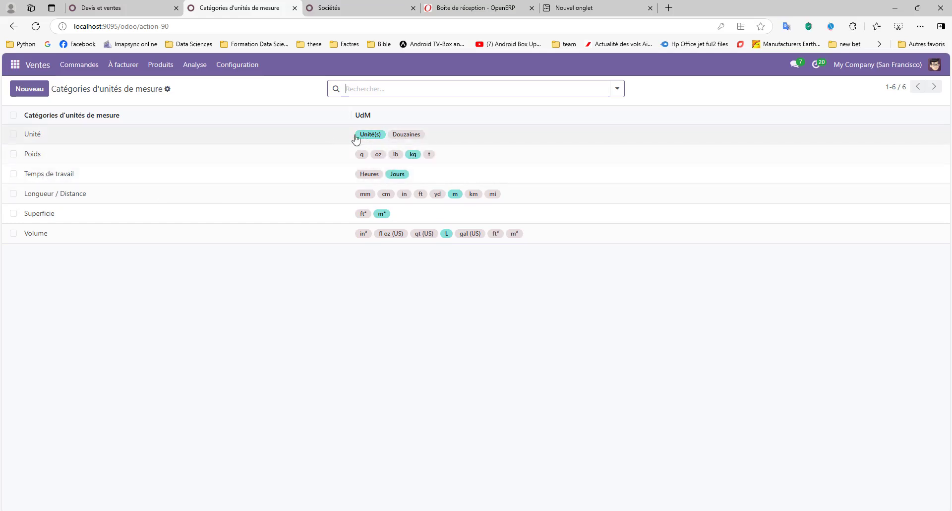
click(41, 136)
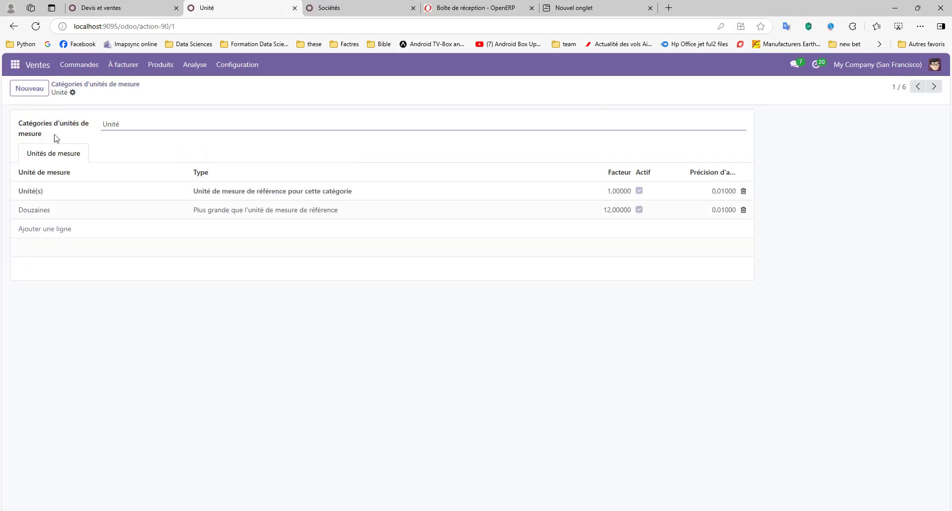
click(45, 230)
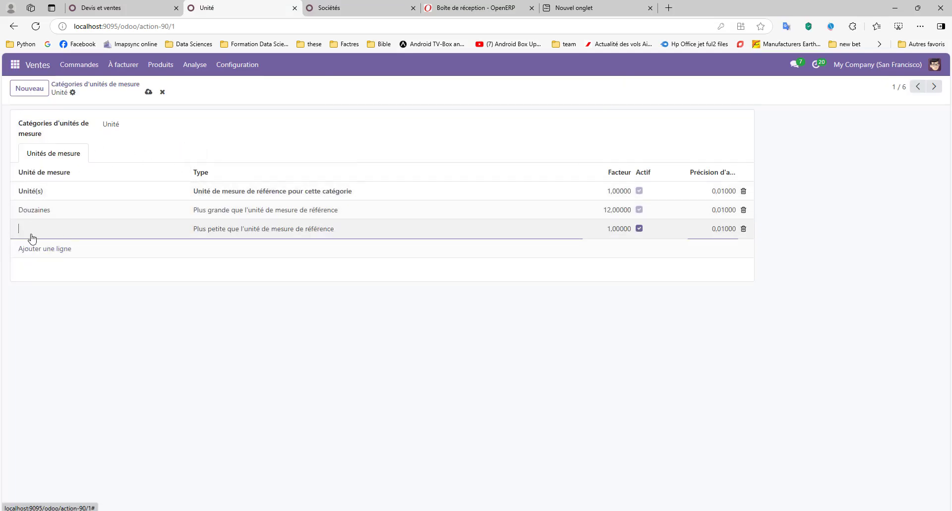
text(Dizaine)
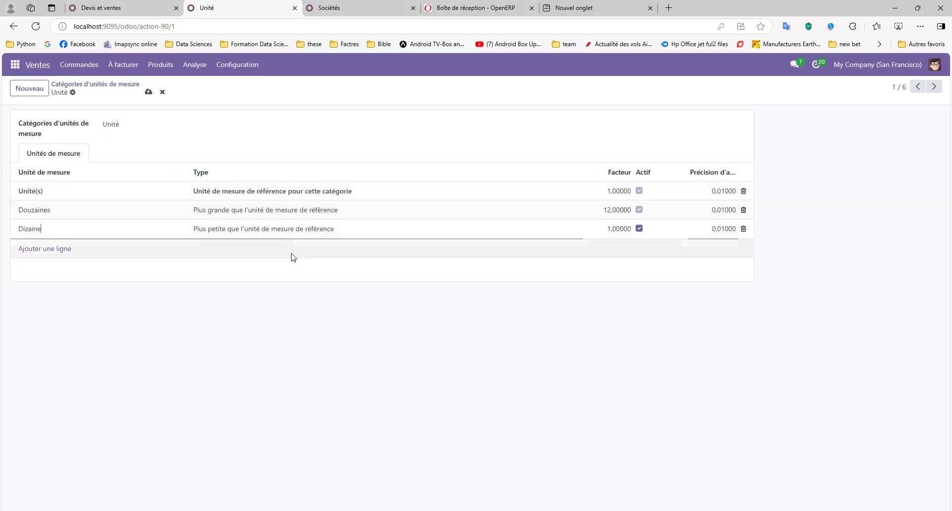
Step: Make Dizaine "Plus grande que l'unité de mesure de référence" with a factor of 10, and save the category
click(286, 231)
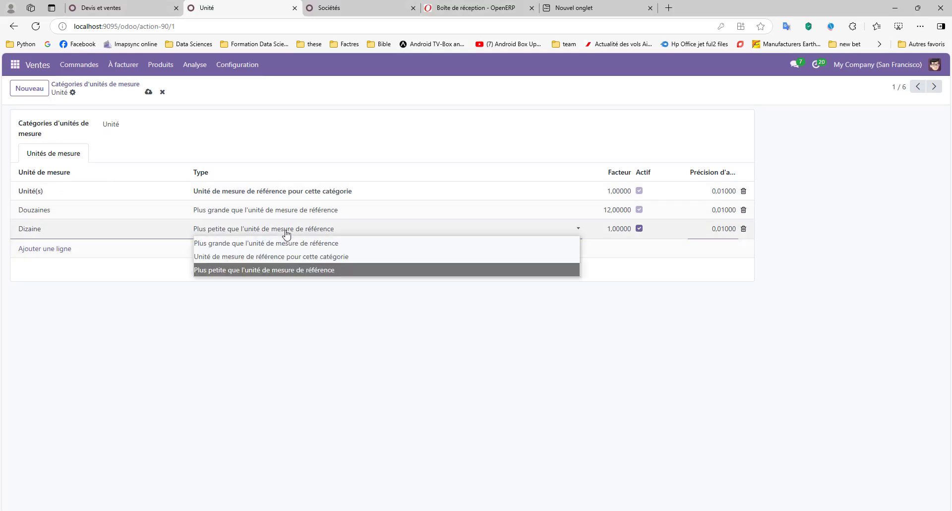
click(274, 245)
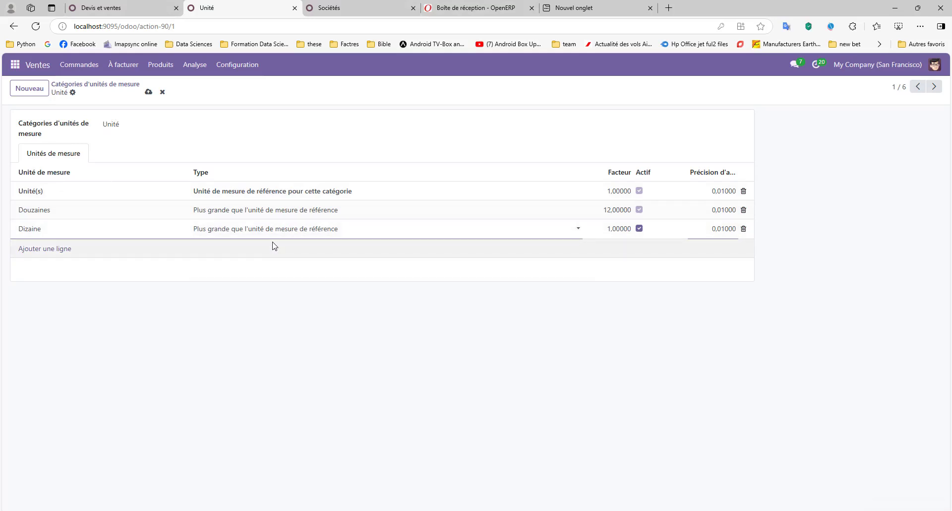
click(602, 230)
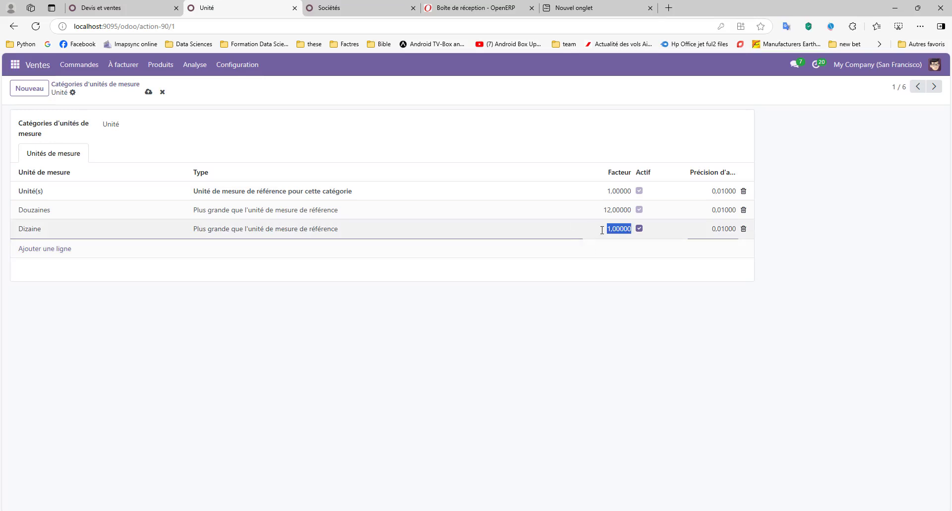
text(10)
click(165, 142)
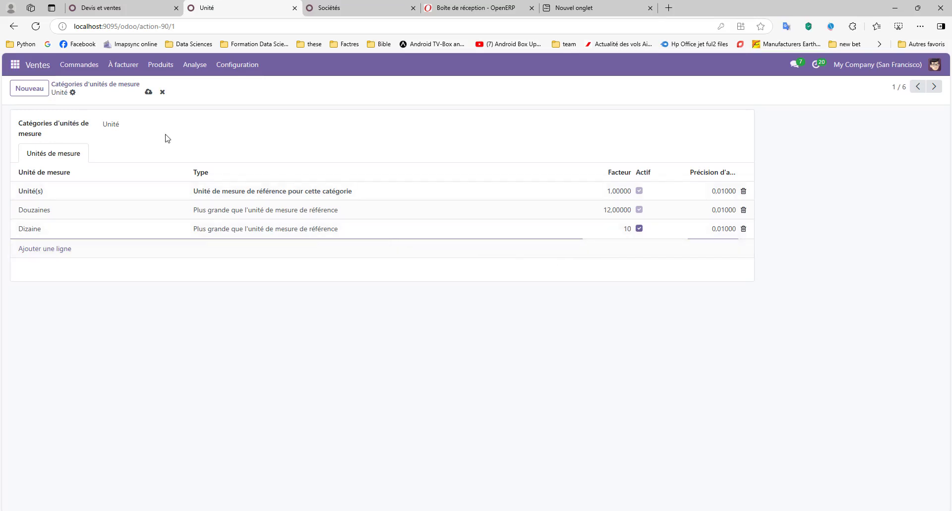
click(148, 92)
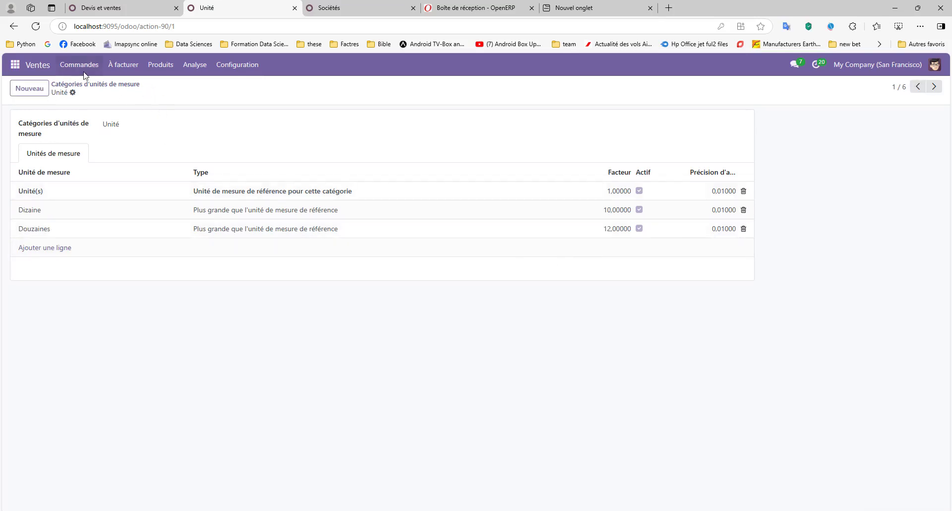
Step: Go back to the unit of measure categories, and view the list of product categories in the sales configuration
click(89, 87)
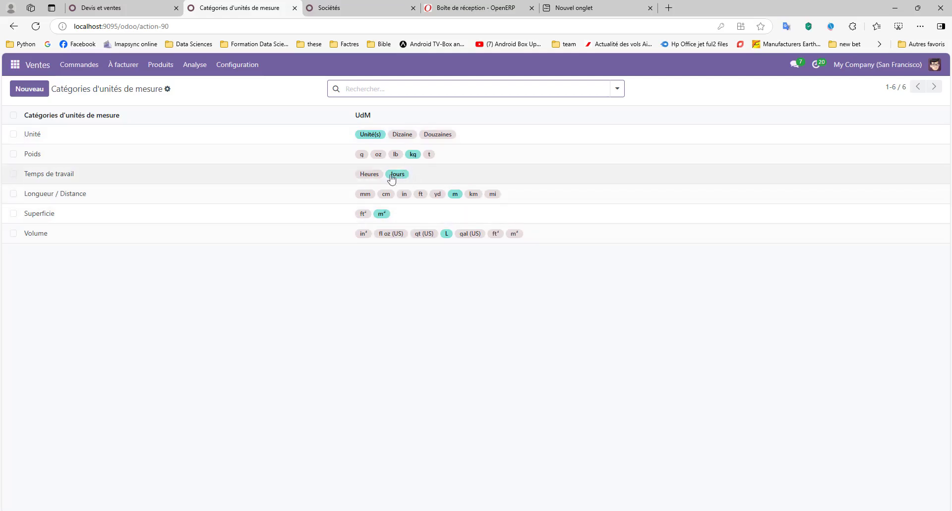
click(236, 65)
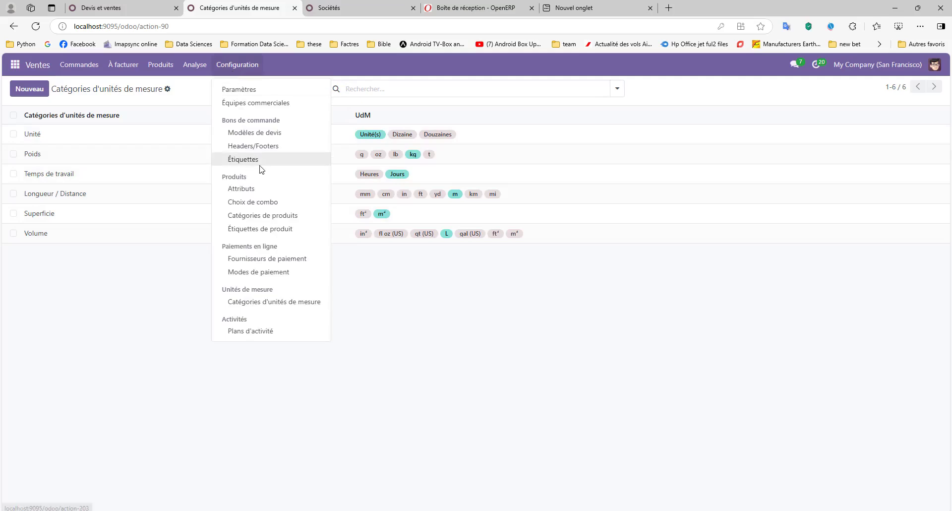
click(274, 216)
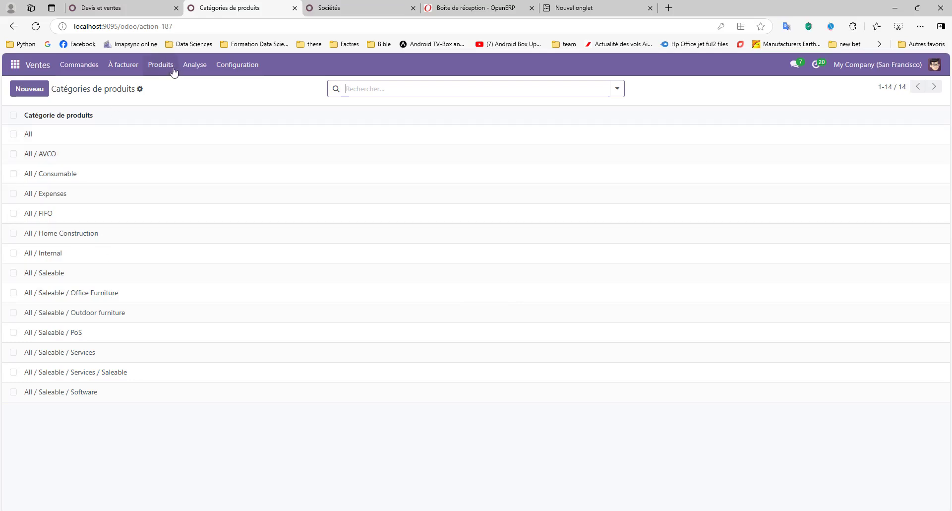
Step: Start a new product record from the sales product list
click(240, 67)
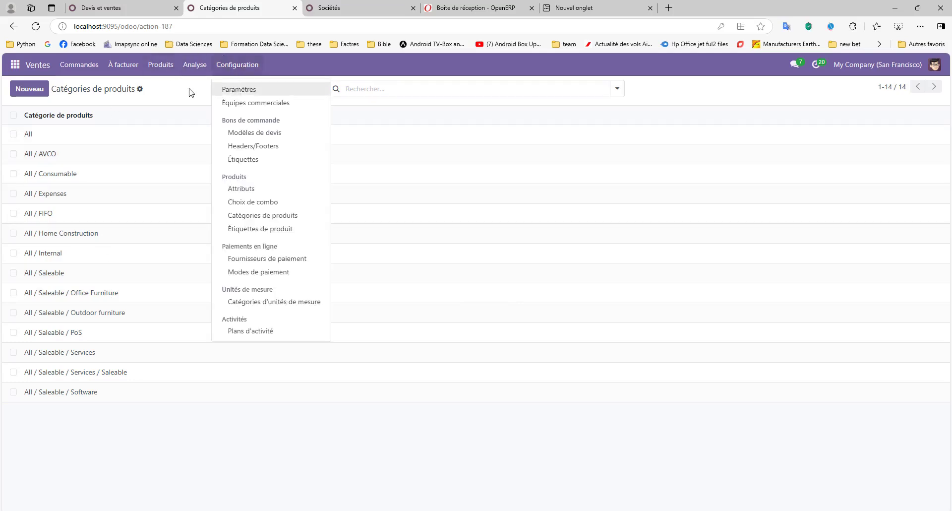
mouse_move(160, 64)
click(163, 92)
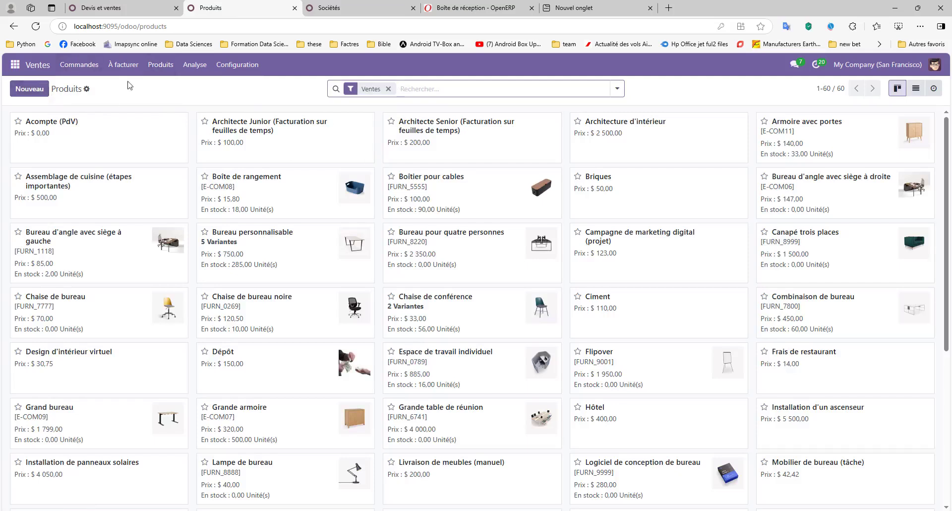
click(30, 90)
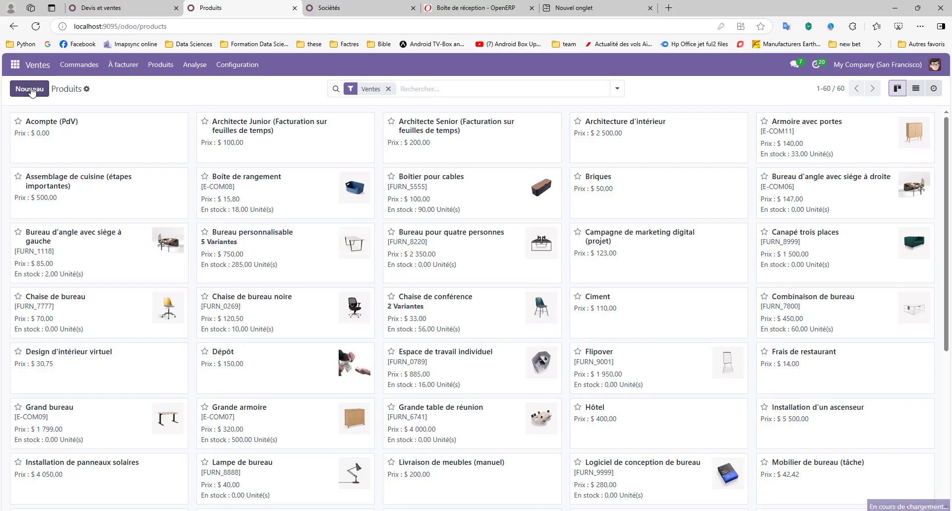
click(119, 154)
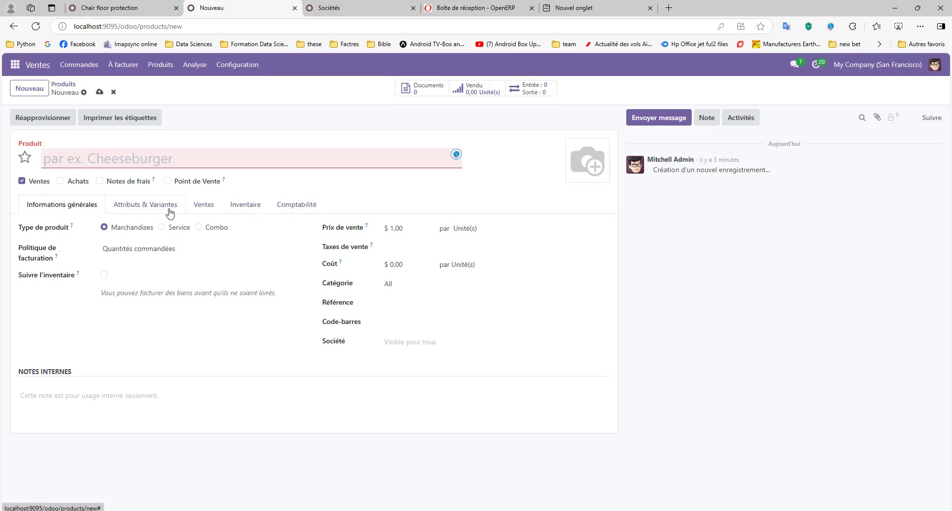
Step: View the new product's attributes and variants, return to its general information, and set the product type to Service
click(145, 212)
click(85, 211)
click(163, 227)
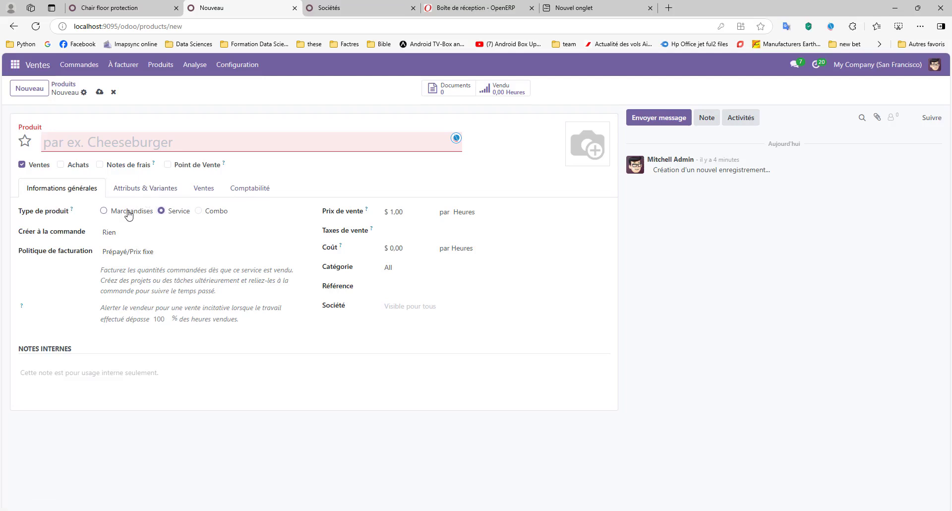
Step: Try the Combo product type, view the available combo choices, and set the new product's type to Marchandises
click(104, 211)
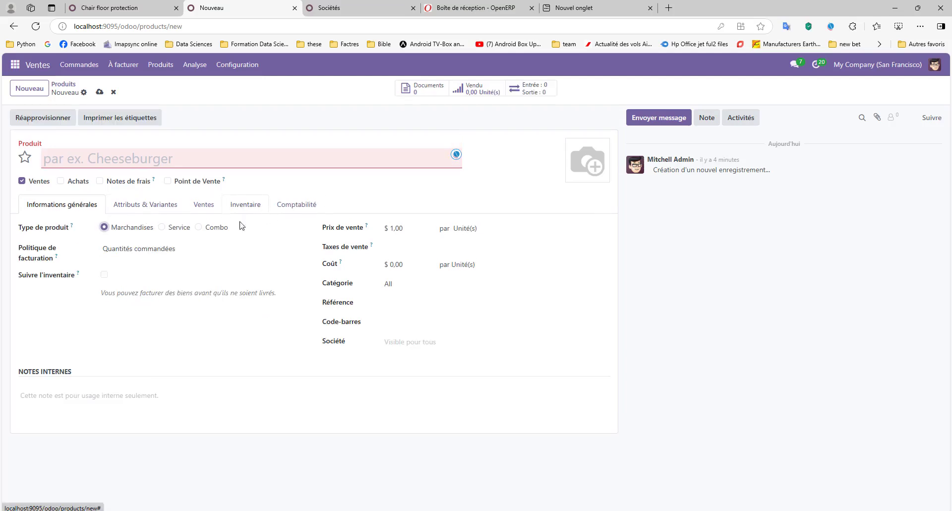
click(221, 229)
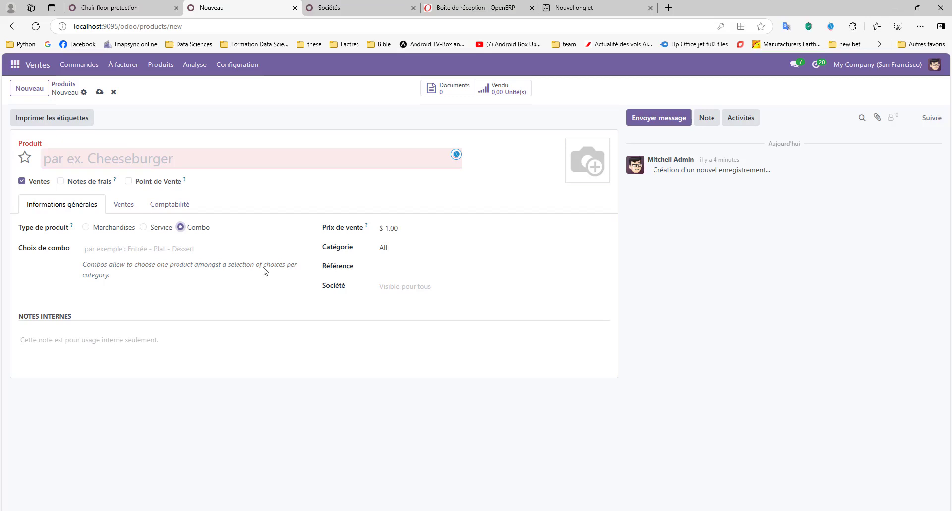
click(205, 253)
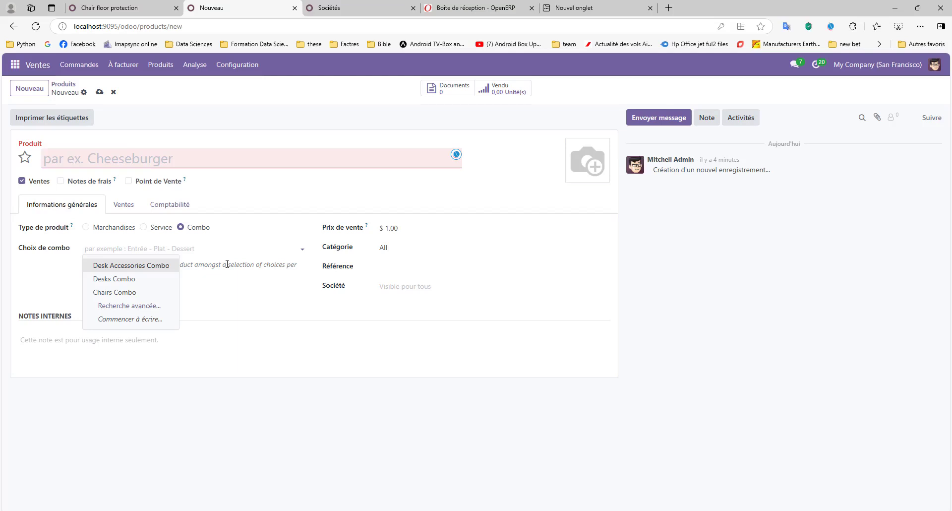
click(99, 237)
click(94, 229)
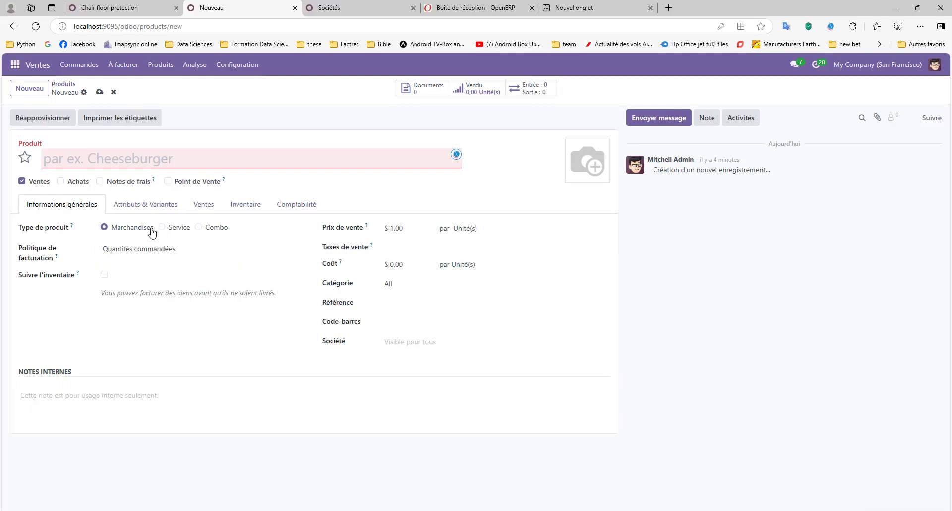
Step: Name the new product Sable and make it available for purchase as well as for sale
click(132, 158)
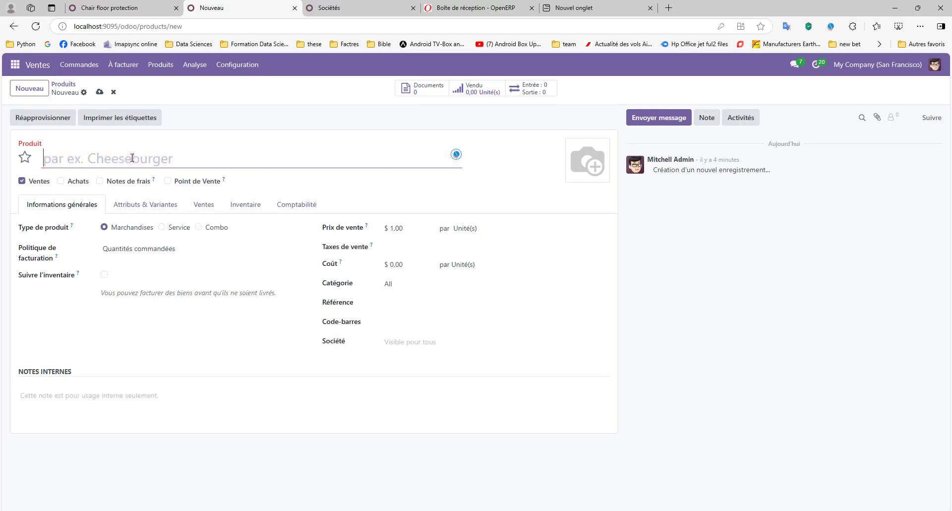
text(SAb)
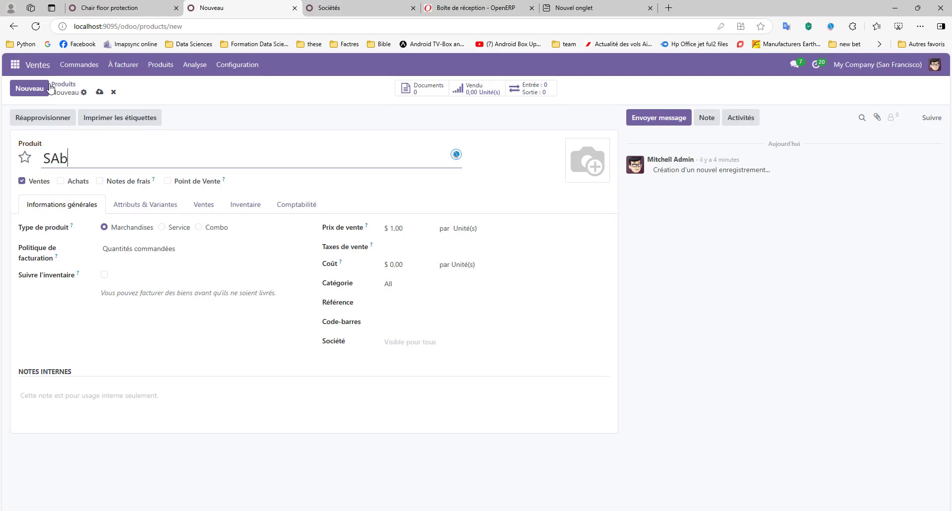
text(le)
key(Home)
key(Right)
key(shift+Right)
text(a)
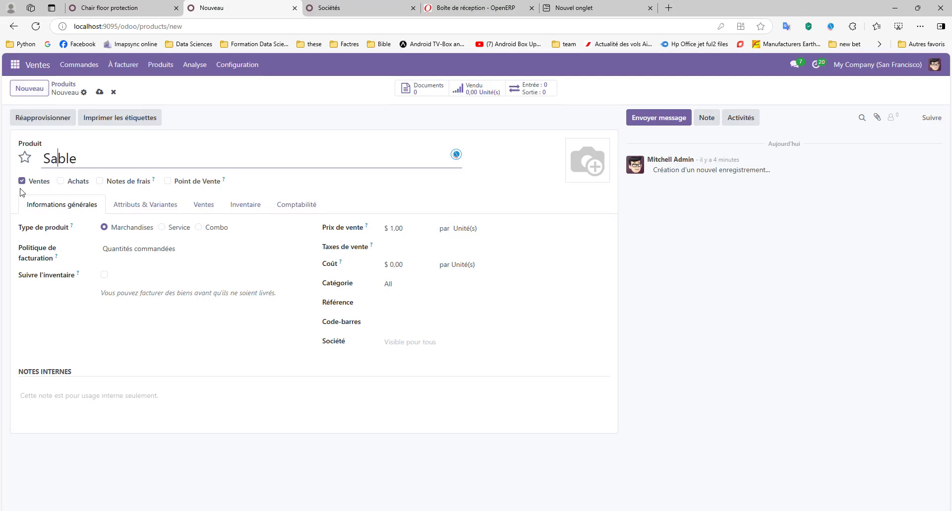
click(60, 181)
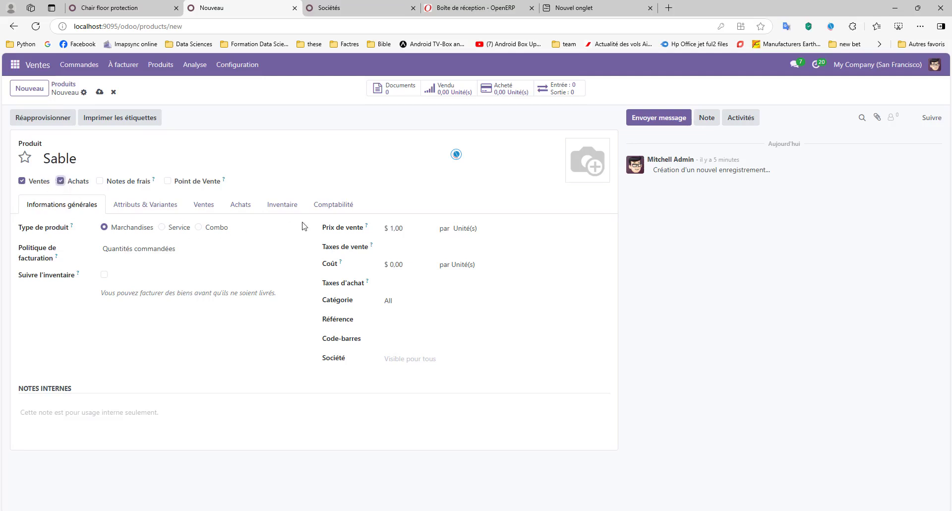
Step: Set the product's sale price to 100000, its cost to 80000, and its category to All / Saleable
click(386, 227)
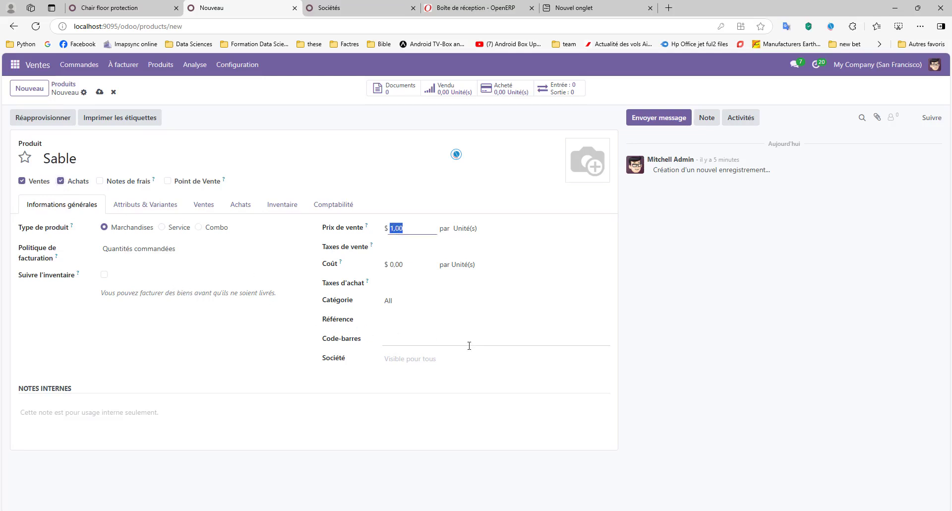
text(10000)
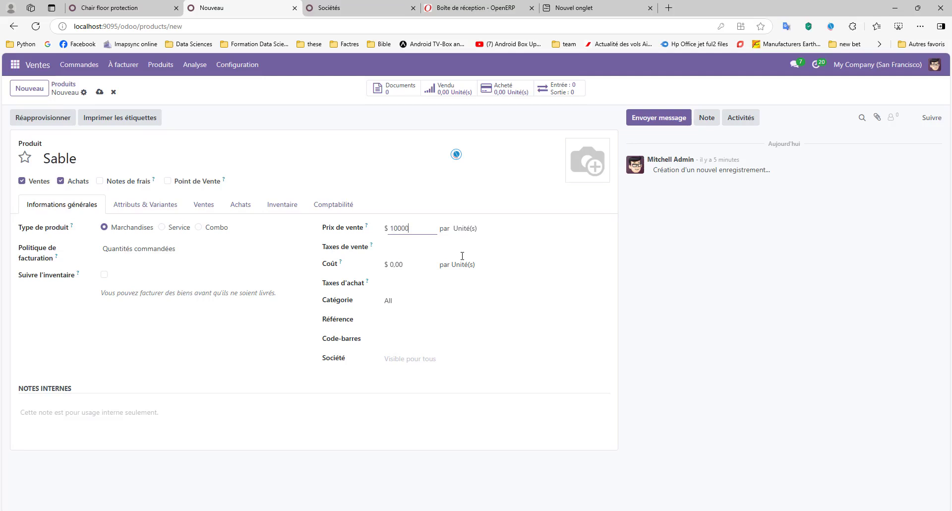
text(0)
click(416, 268)
text(1000)
key(BackSpace)
key(BackSpace)
text(80000)
click(413, 298)
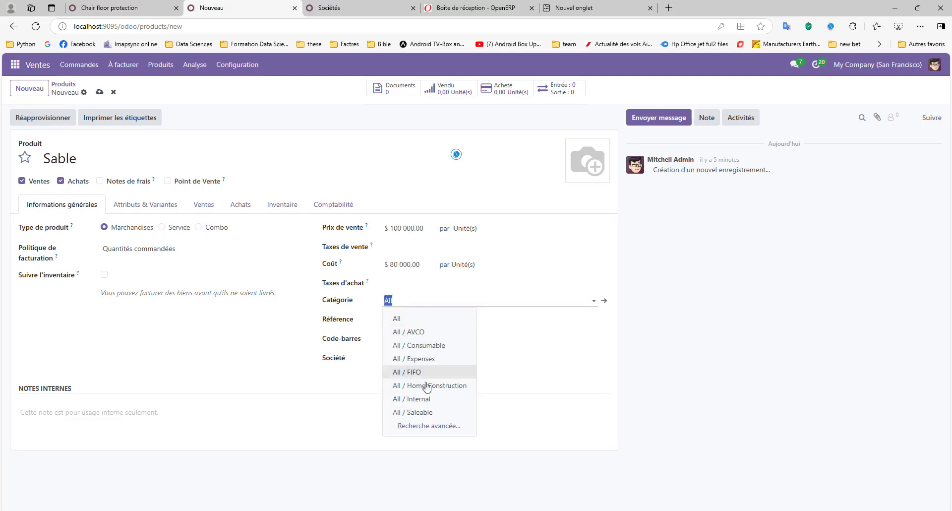
click(420, 412)
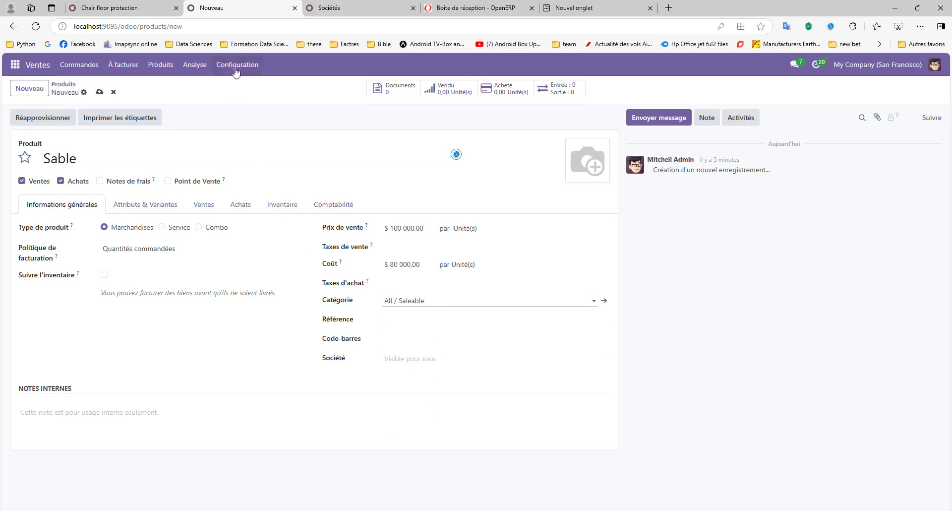
Step: Rename the product as Sable Fin, give it the reference SF, and save the record
click(396, 319)
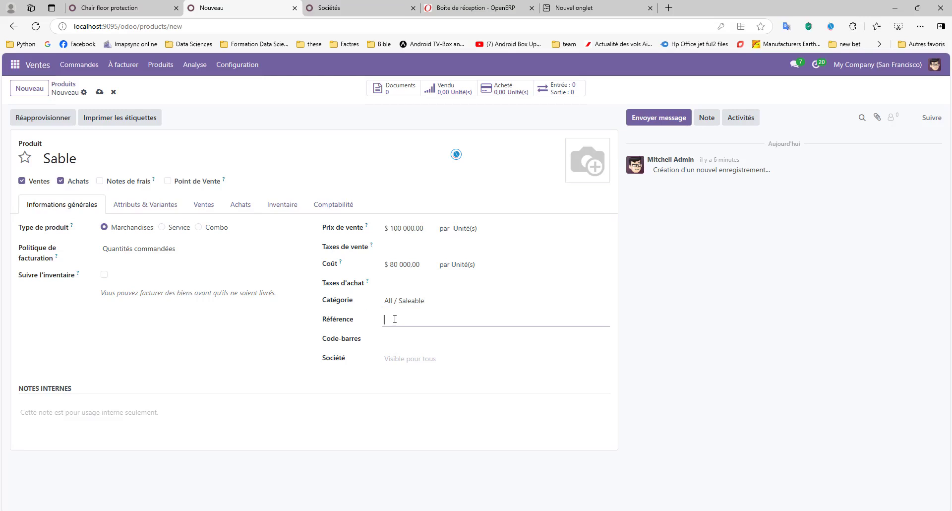
click(123, 163)
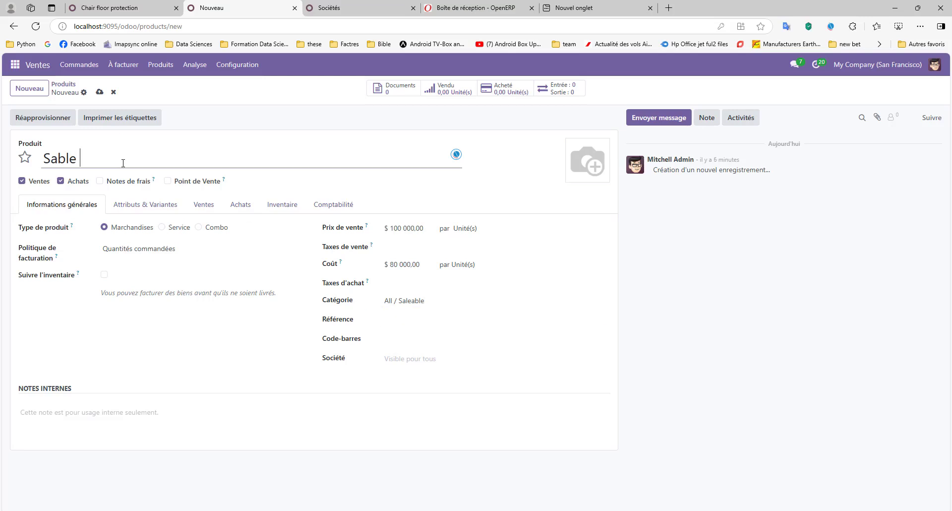
text(Fin)
click(433, 324)
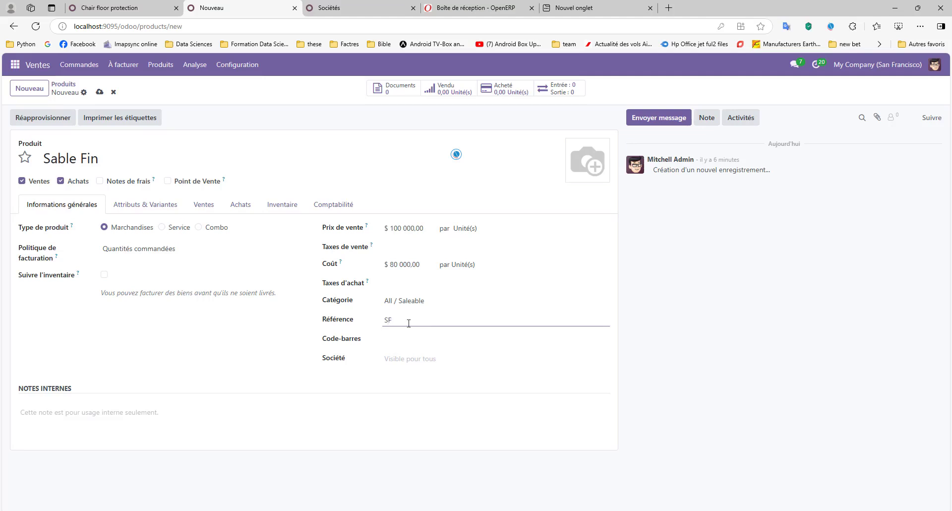
click(100, 91)
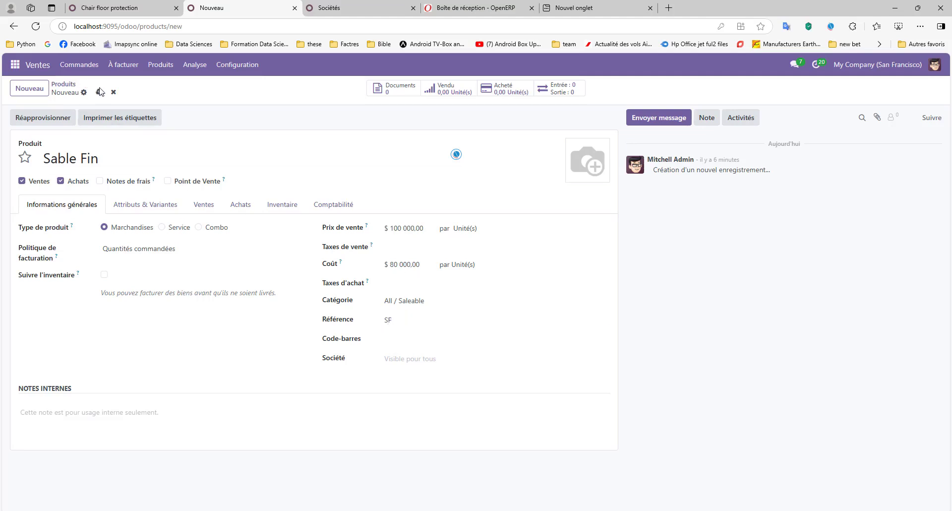
click(112, 94)
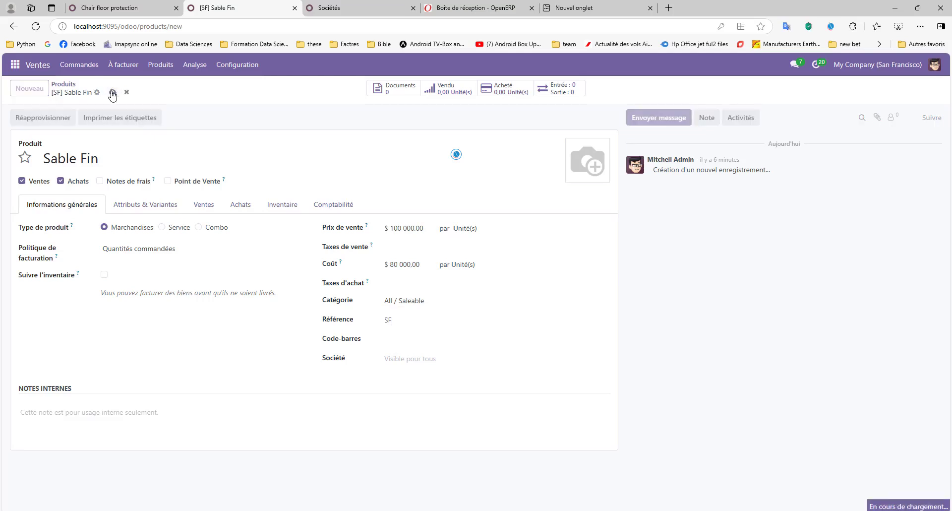
Step: Review the attributes and variants, the sales settings, and the purchase settings of Sable Fin
click(165, 208)
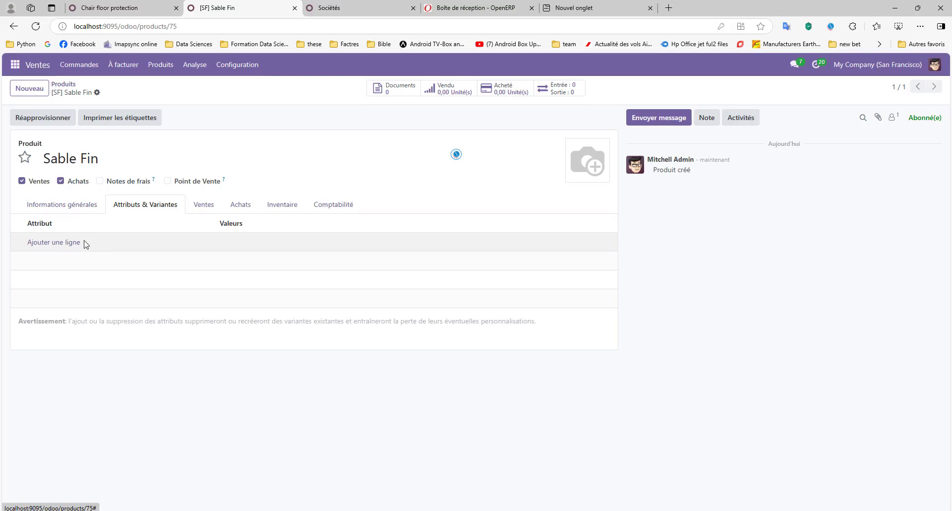
click(202, 208)
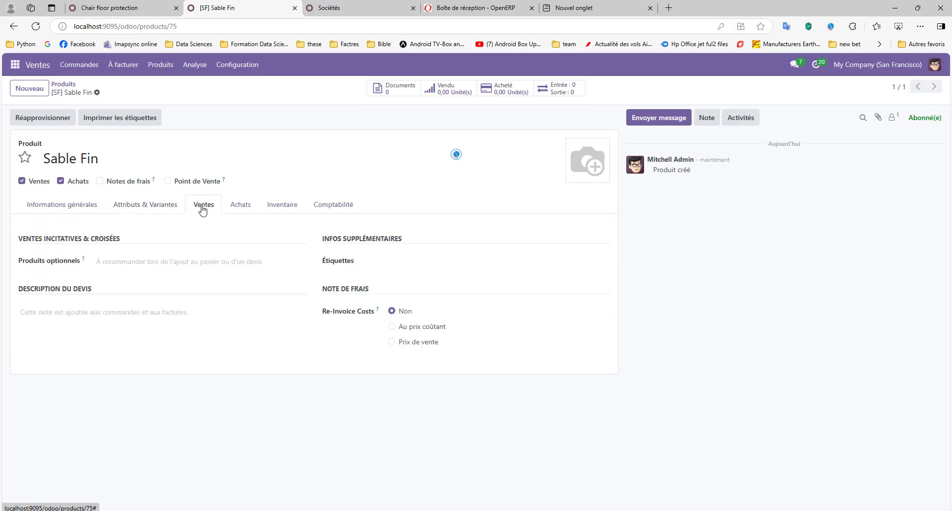
click(232, 207)
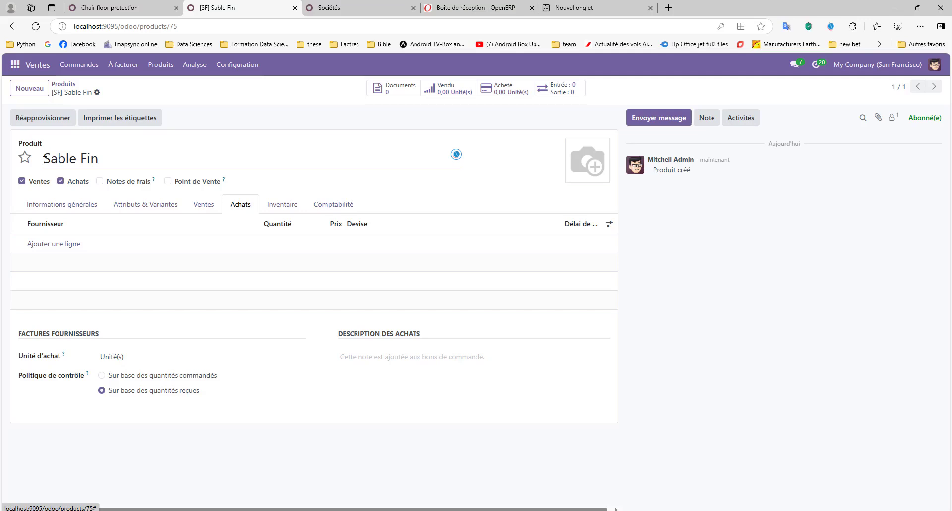
Step: Add a supplier line for Fournisseur 1 to the purchase information of Sable Fin
click(57, 245)
click(58, 244)
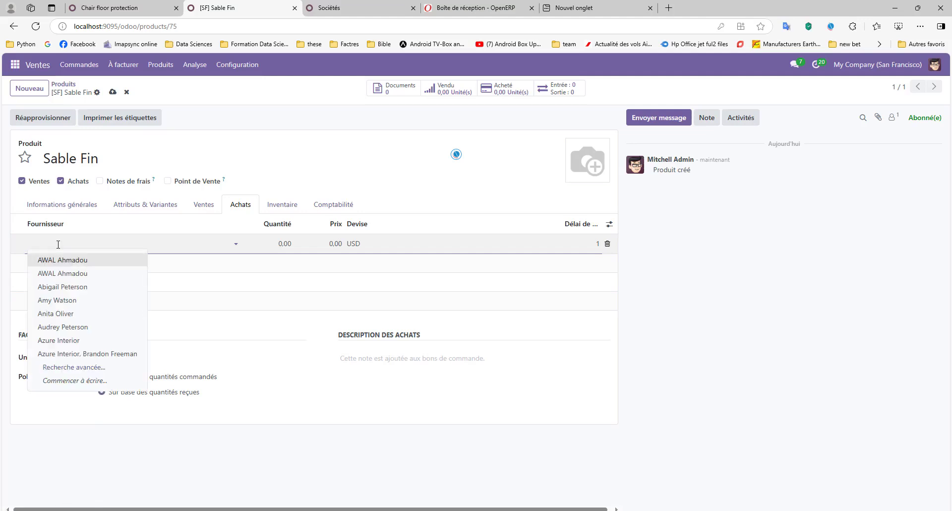
text(fourn)
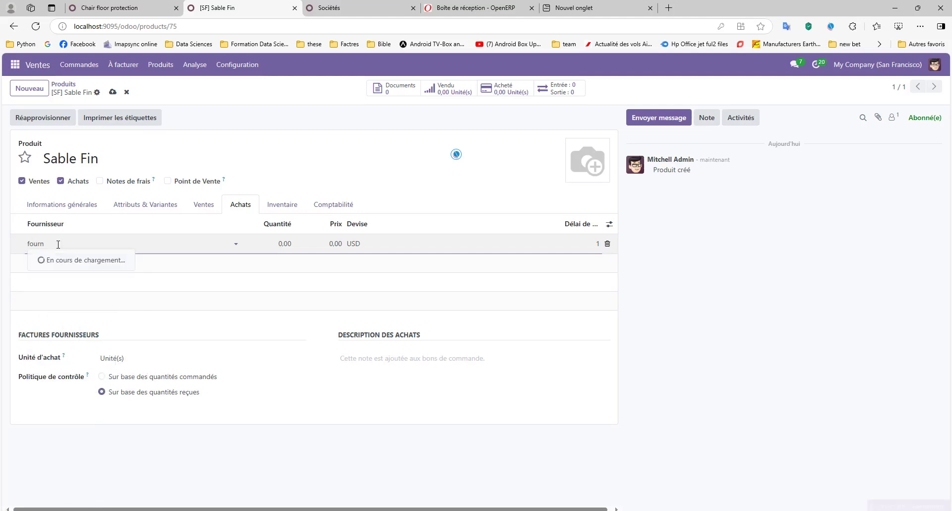
click(47, 260)
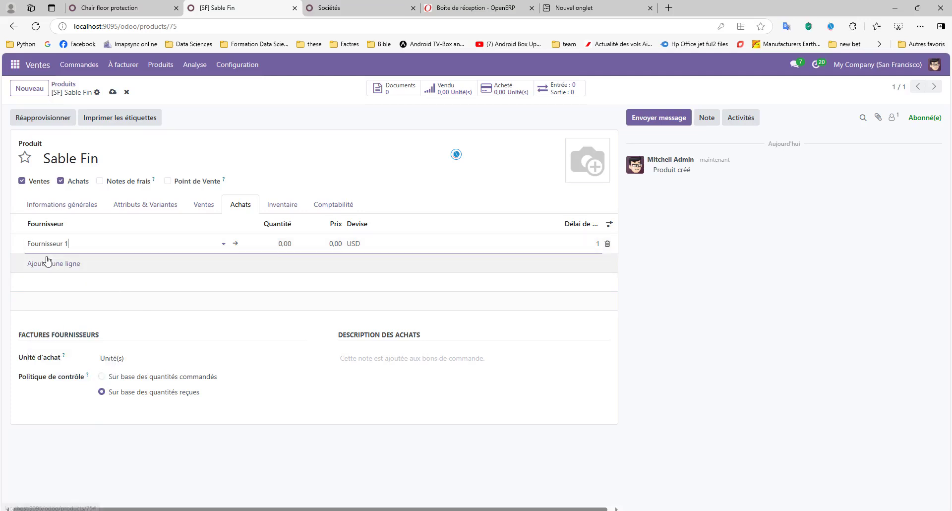
Step: Set the Fournisseur 1 line to quantity 1, price 80000, and currency XAF
click(288, 243)
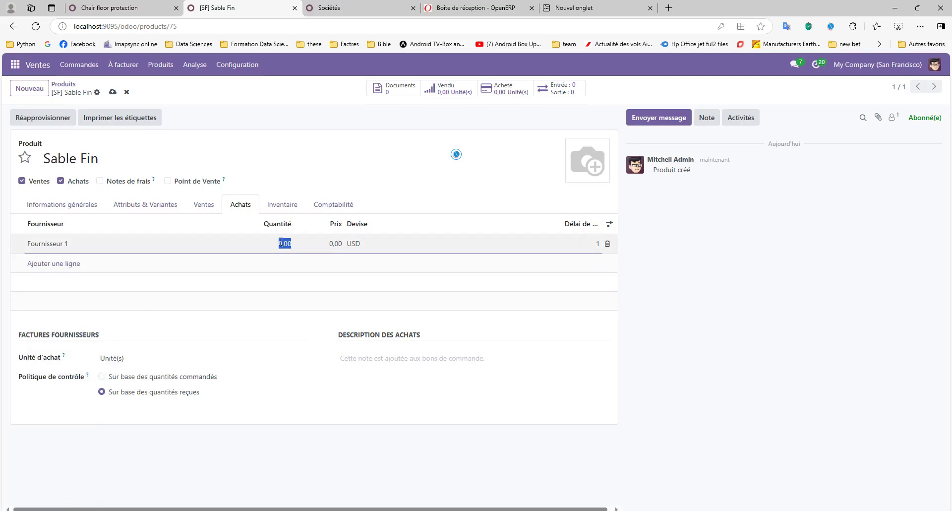
text(80000)
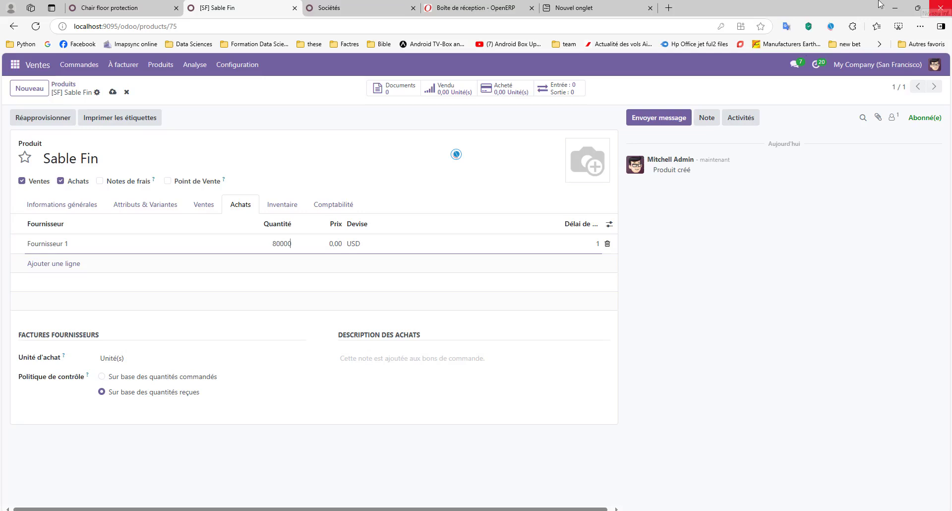
double_click(275, 242)
key(BackSpace)
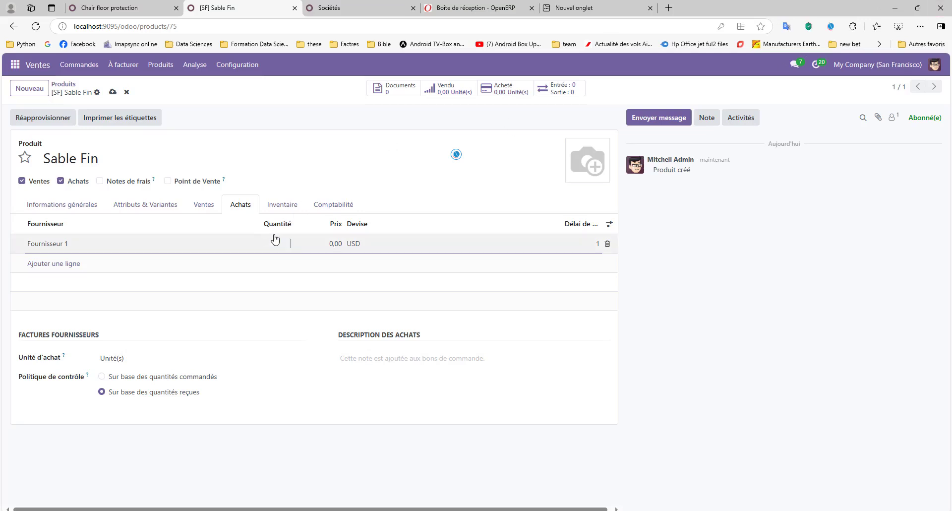
text(1)
click(330, 241)
text(80000)
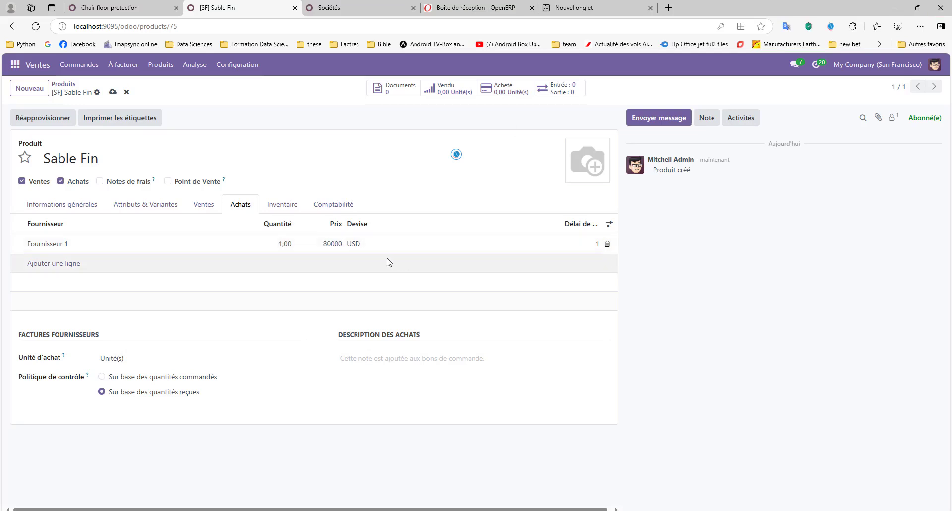
click(408, 245)
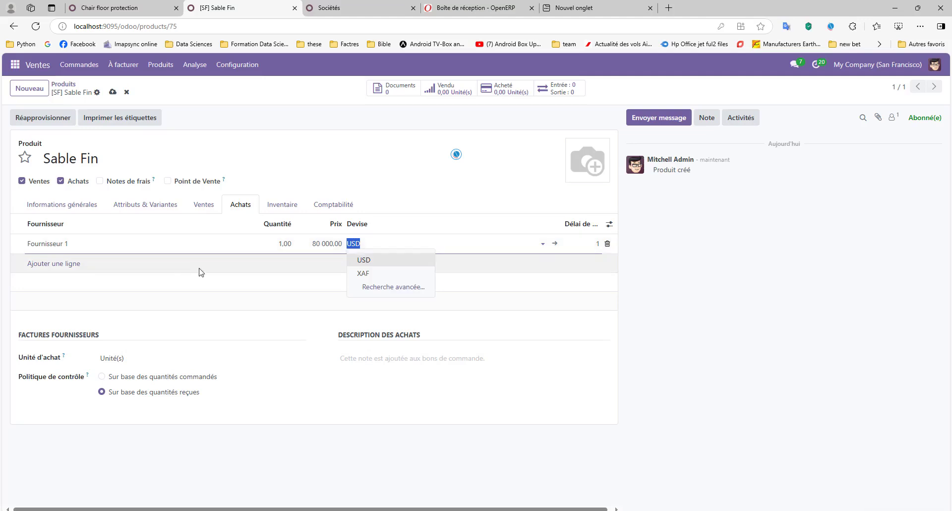
click(351, 273)
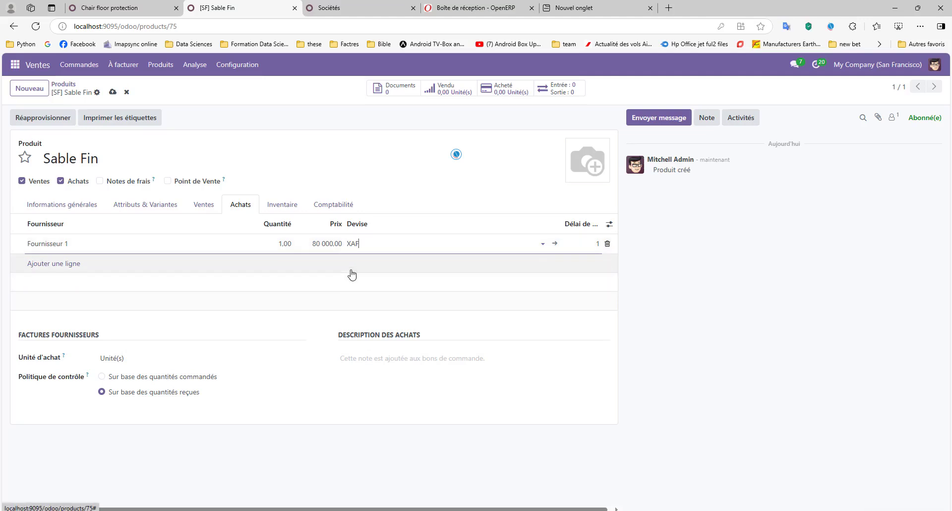
Step: Add a supplier line for Fournisseur 2 with quantity 1 and price 850000, and save the product
click(75, 268)
text(Fourni)
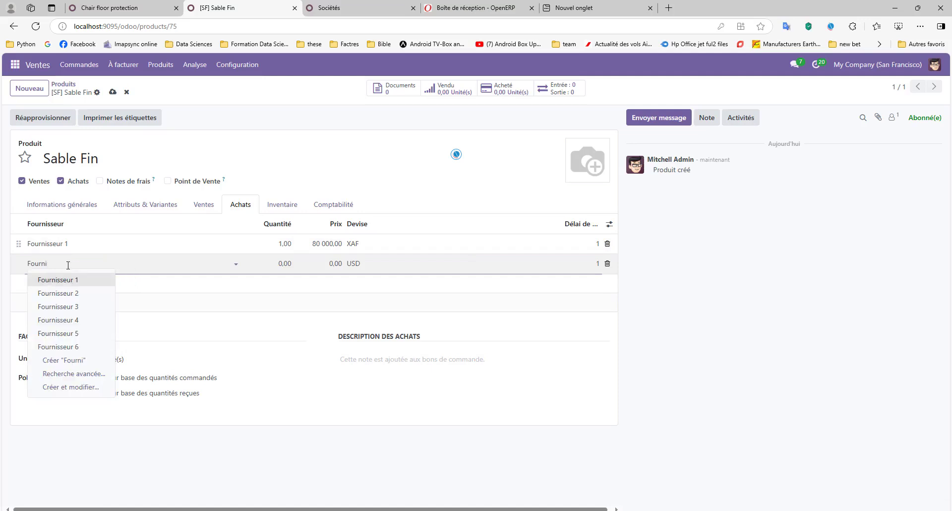
click(68, 293)
click(285, 264)
text(1)
click(330, 265)
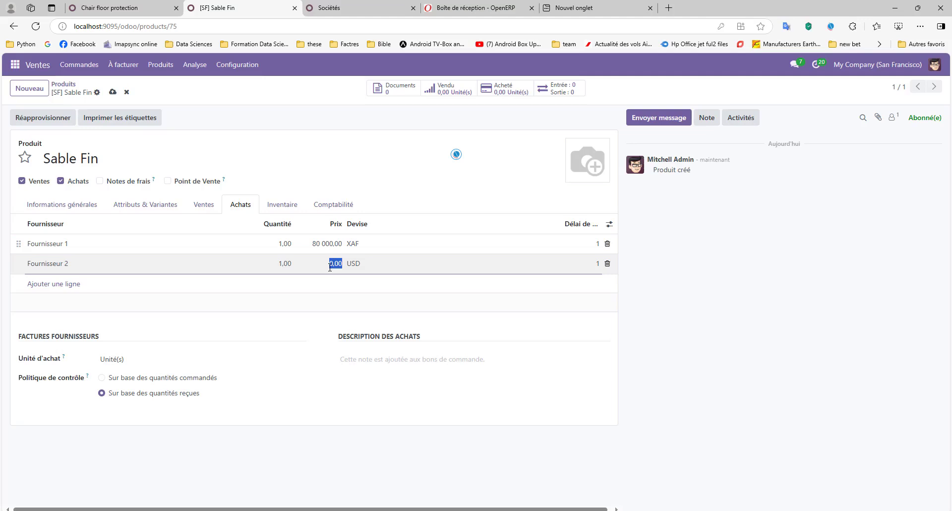
text(850000)
click(312, 294)
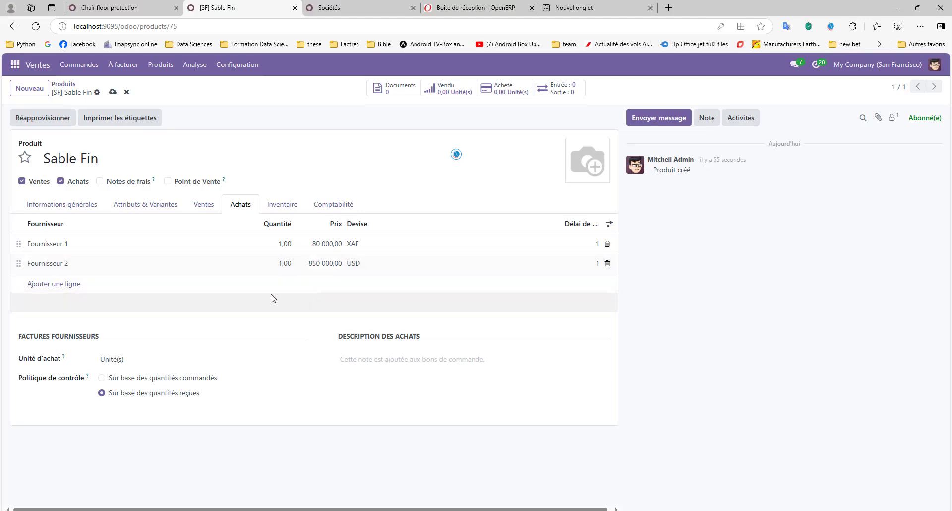
click(113, 92)
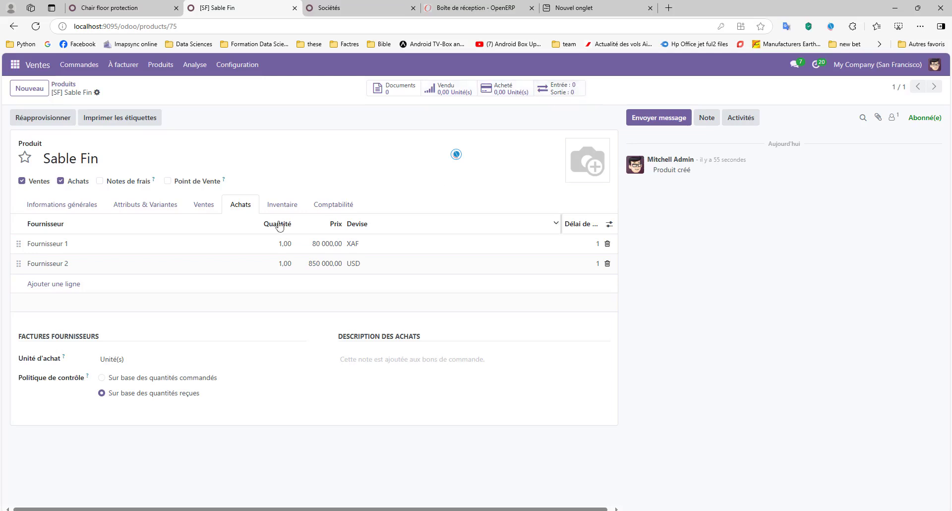
Step: Return to the sales product list and remove the Ventes filter to list all products
click(161, 65)
click(159, 88)
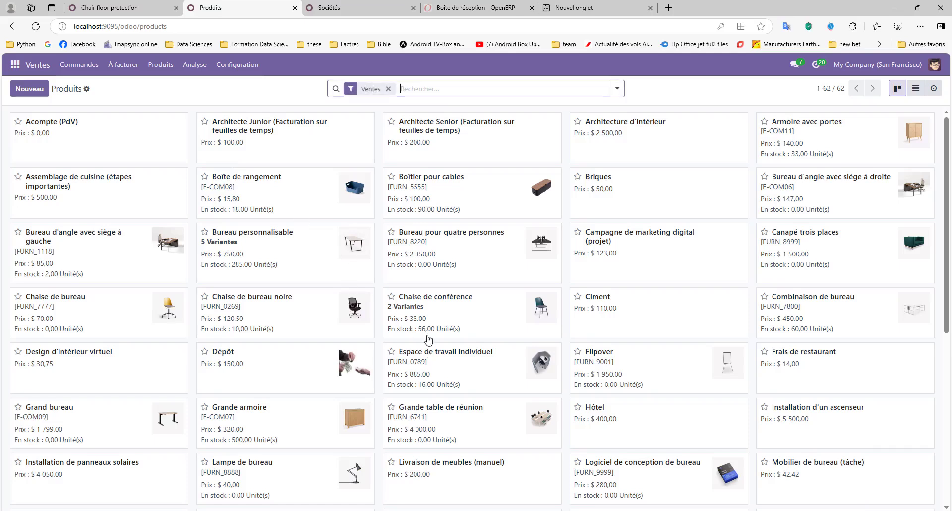
click(388, 90)
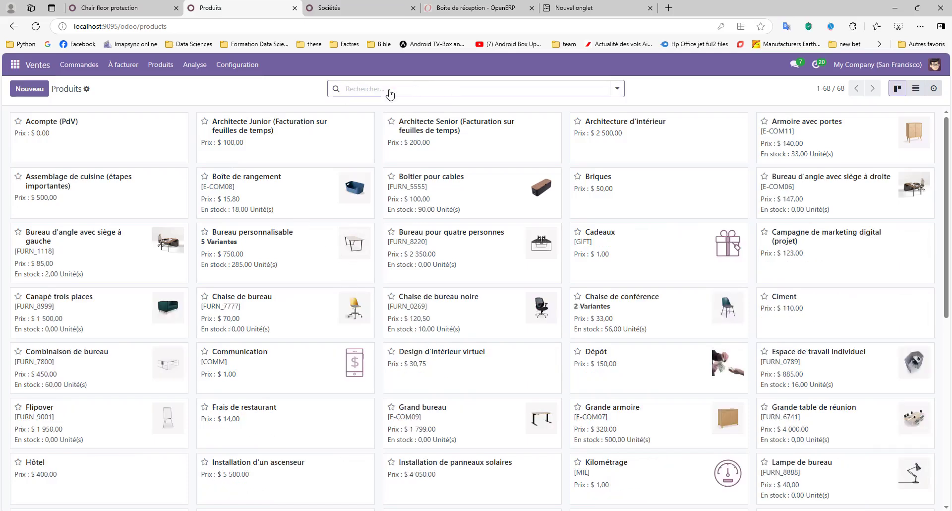
Step: Search the product list for ciment, clear that search, and search for sable
text(ciment)
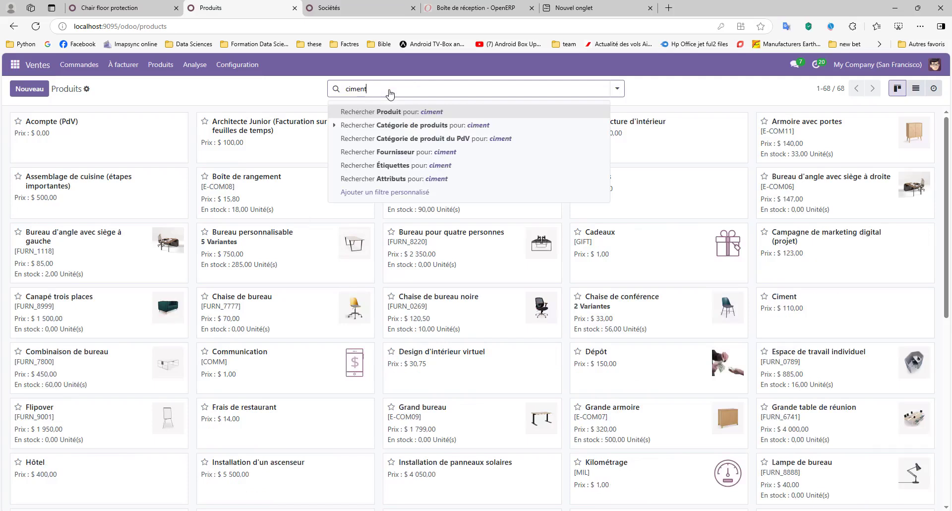
key(Return)
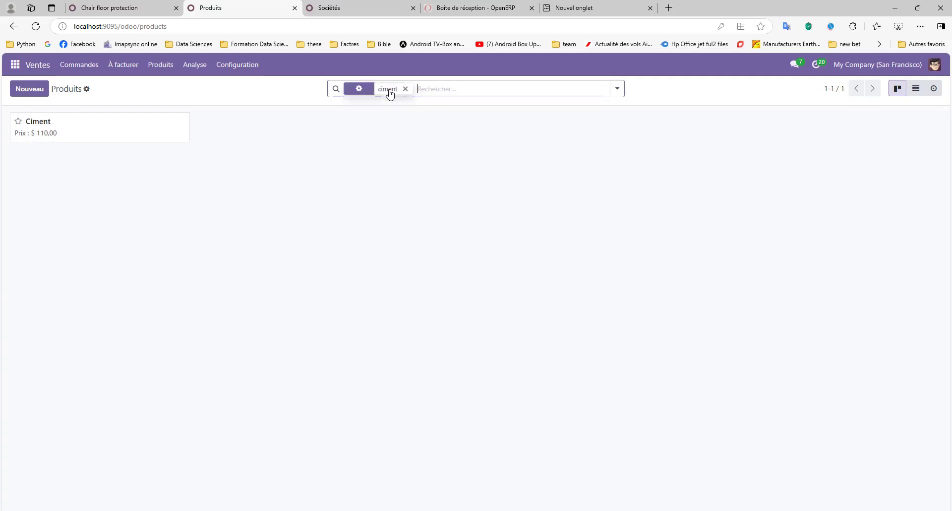
click(405, 89)
click(409, 89)
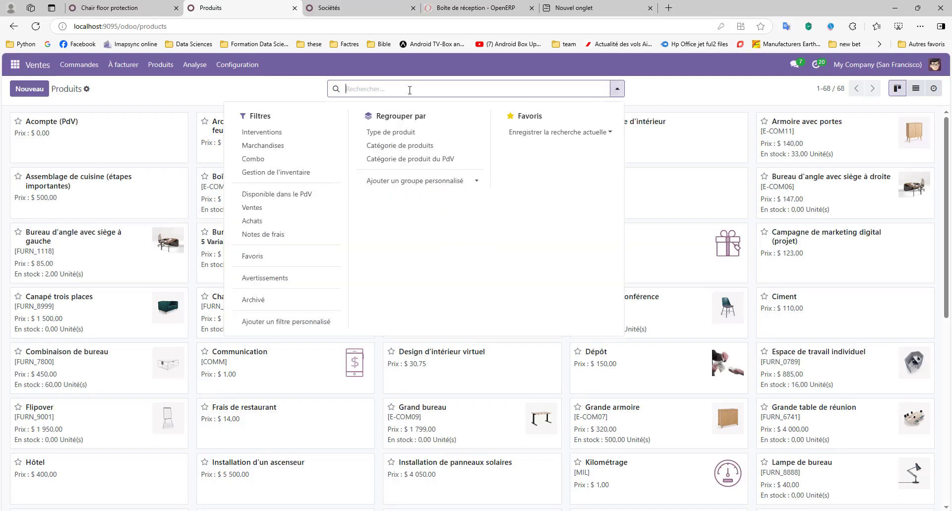
text(sable)
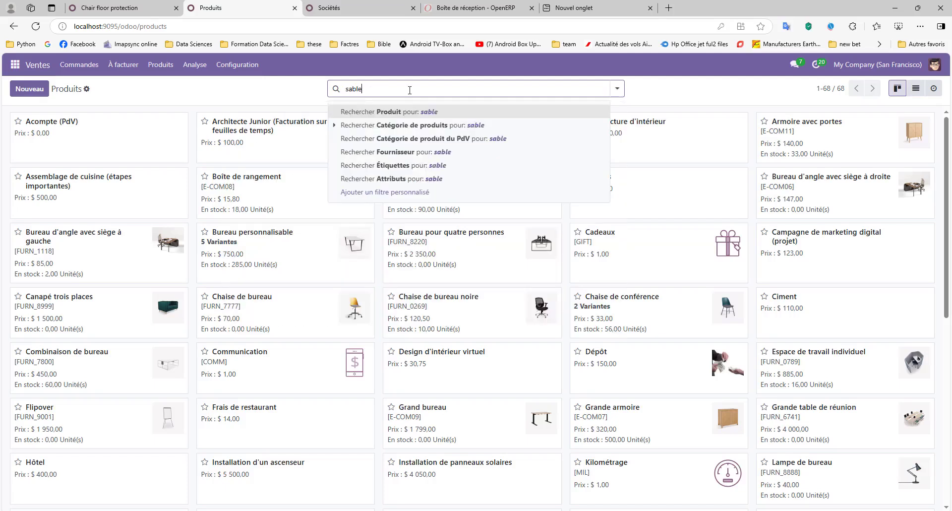
key(Return)
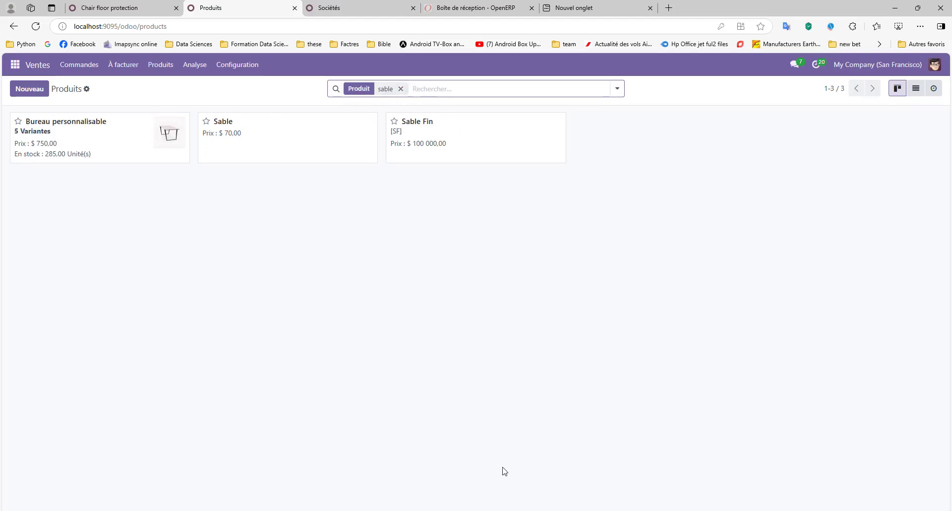
click(442, 510)
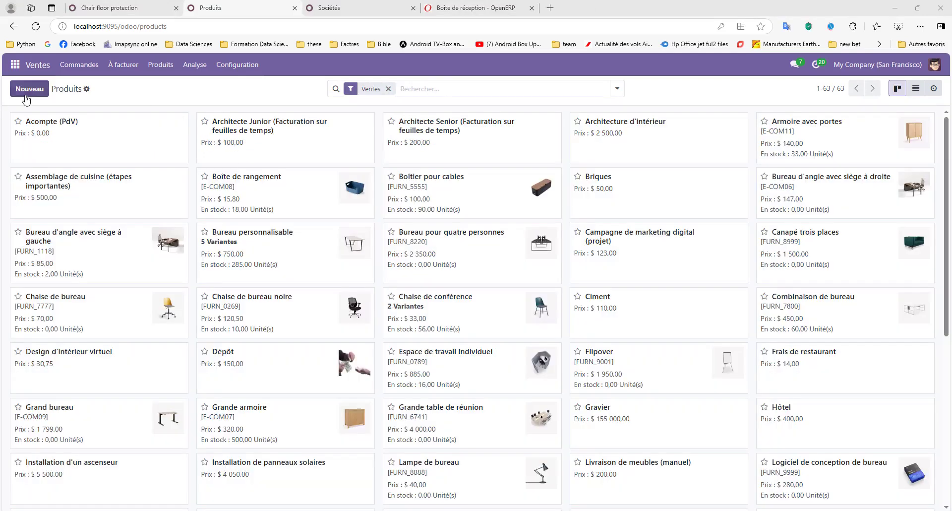
Step: Start a new product named Stylos, exclude it from sales, and enable inventory tracking by quantity
click(29, 93)
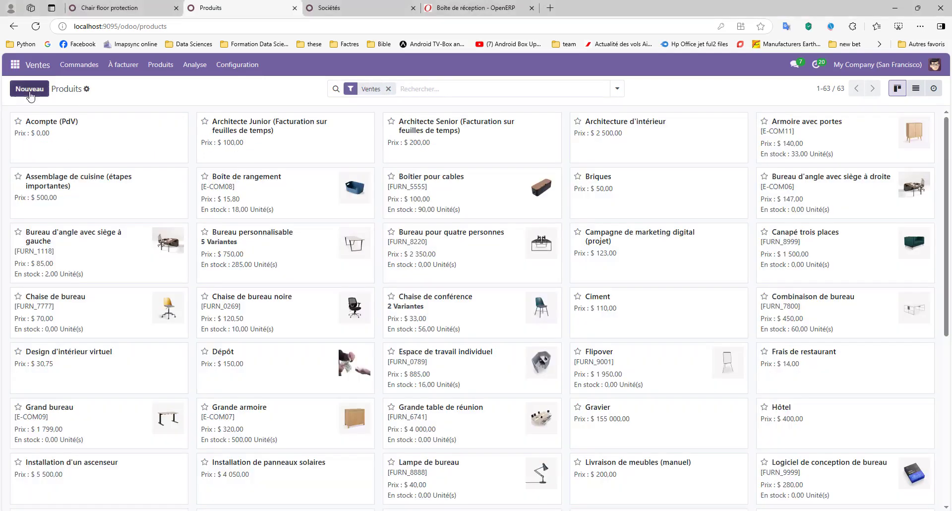
click(108, 160)
text(Stylos)
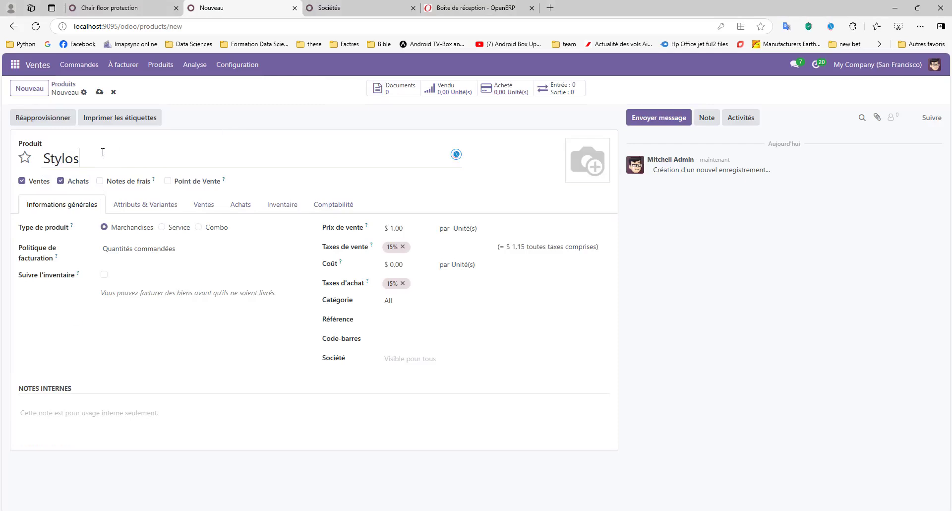
click(24, 181)
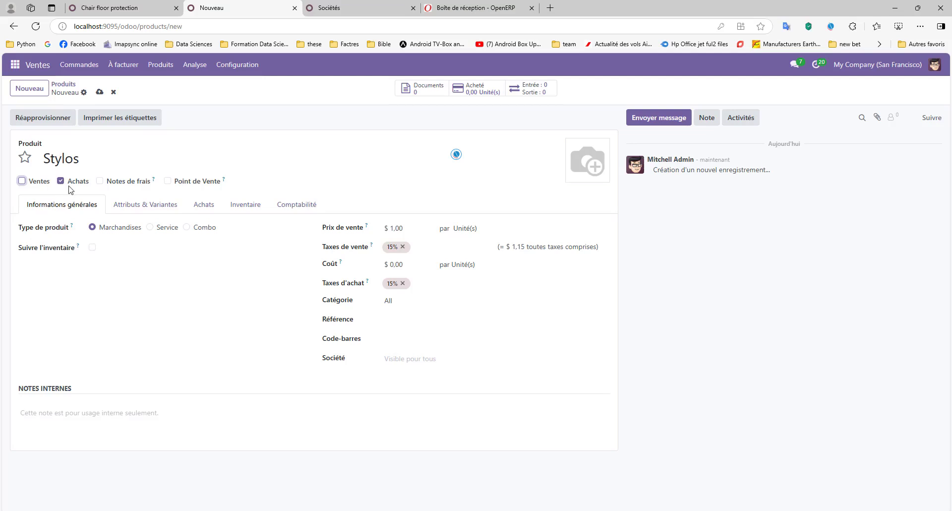
click(93, 248)
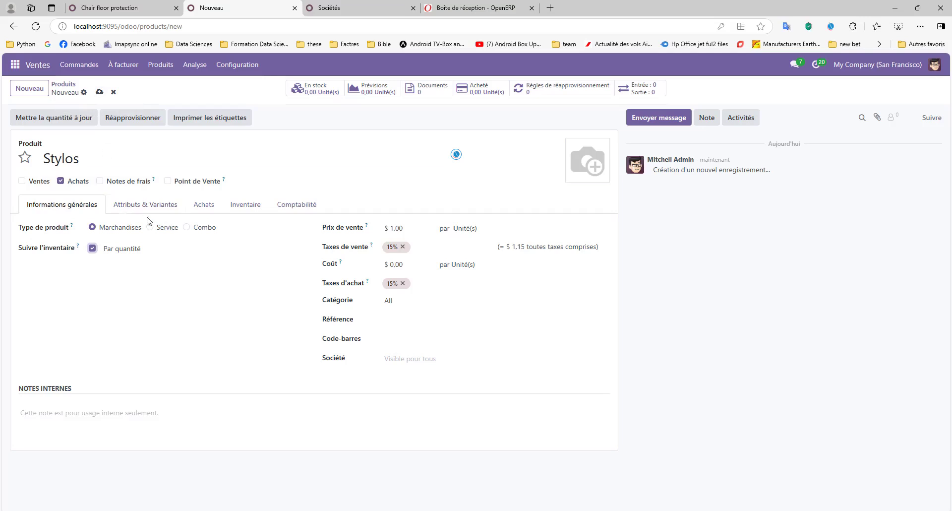
Step: Add a Fournisseur 4 supplier line with quantity 1 and price 75 to the purchase information of Stylos, and save the product
click(232, 208)
click(204, 207)
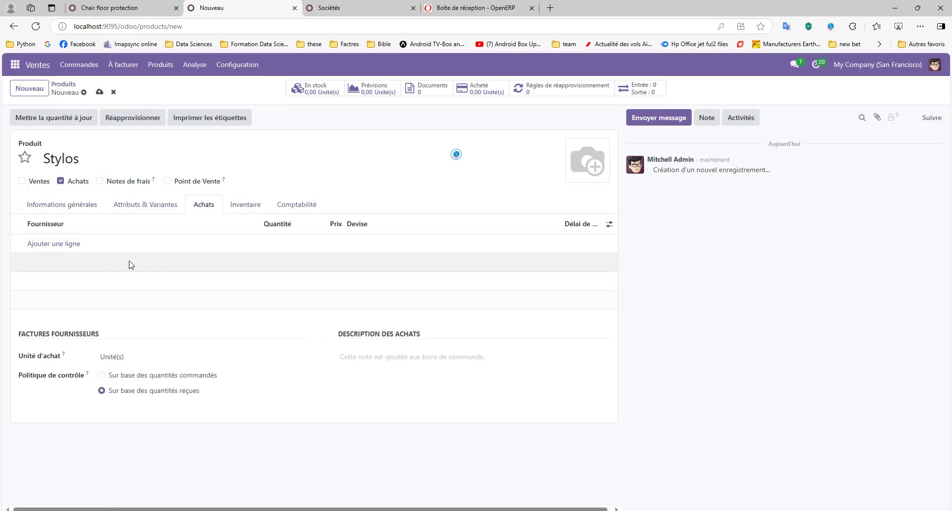
click(52, 244)
text(fourni)
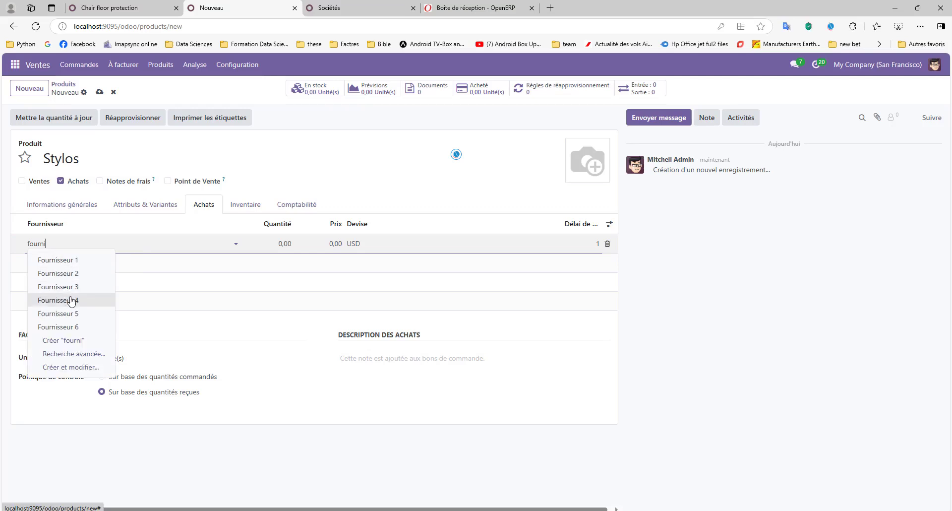
click(72, 301)
click(329, 244)
click(281, 241)
text(1)
click(328, 243)
text(750)
key(BackSpace)
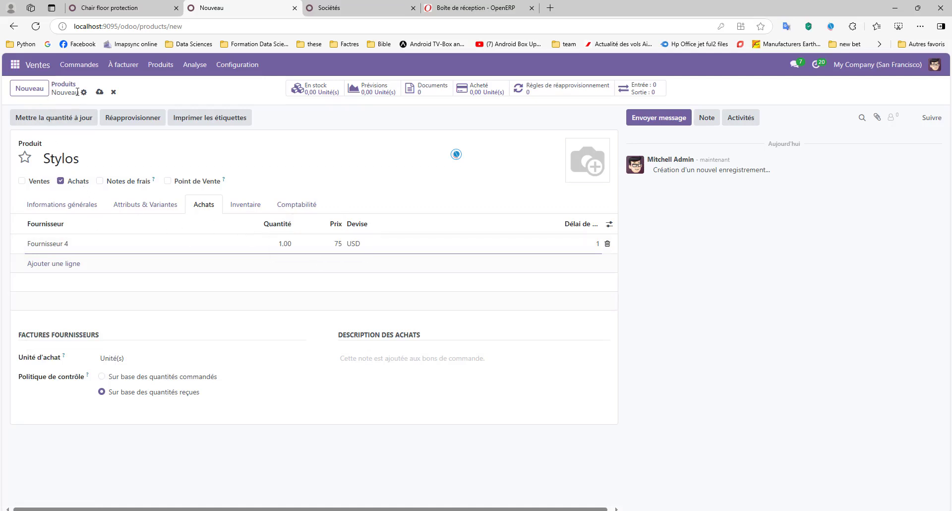
click(99, 92)
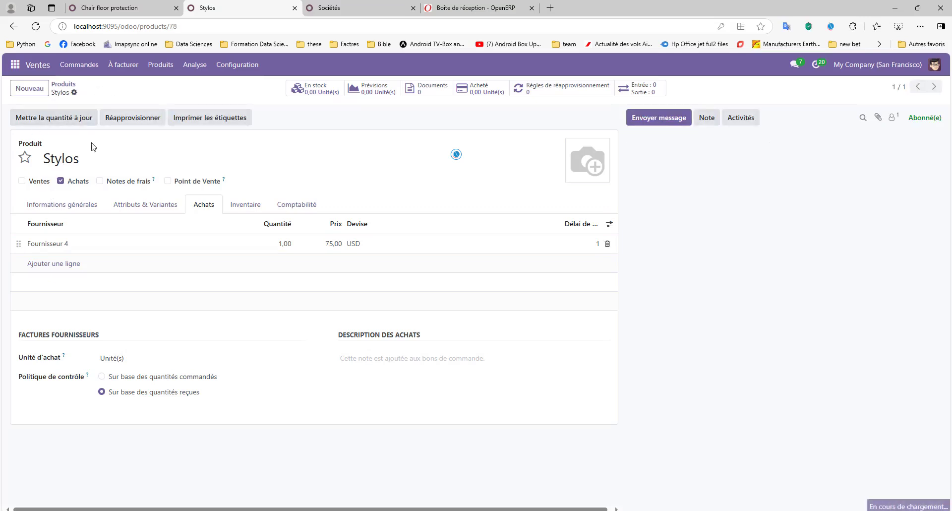
Step: Duplicate the Stylos product and rename the copy as Papier A4
click(73, 92)
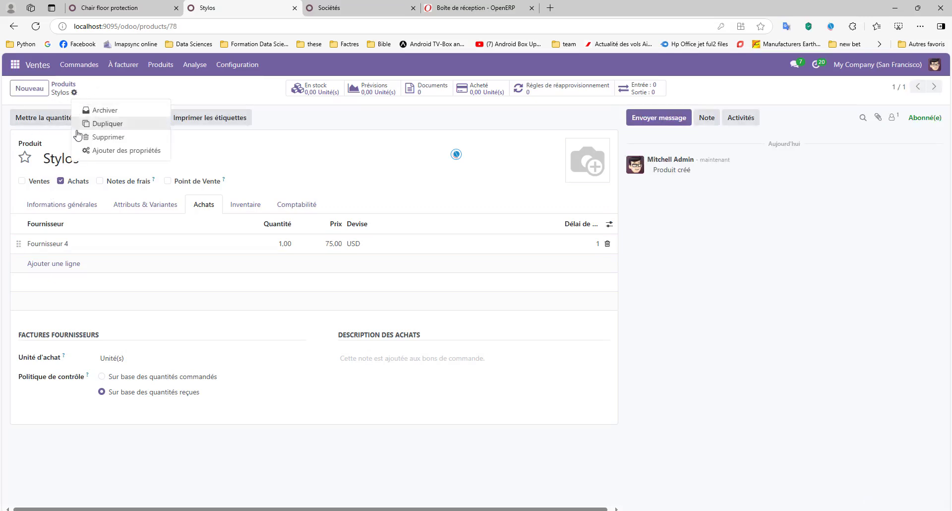
click(98, 124)
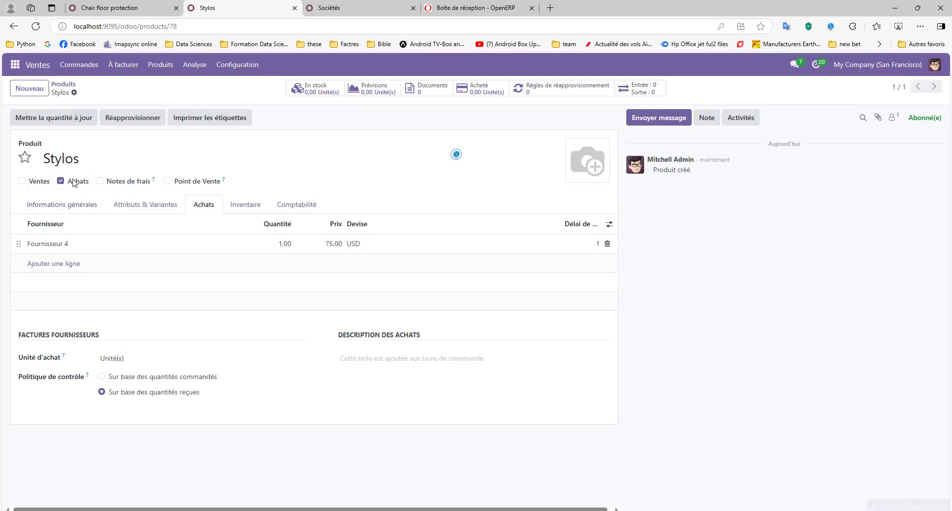
triple_click(102, 158)
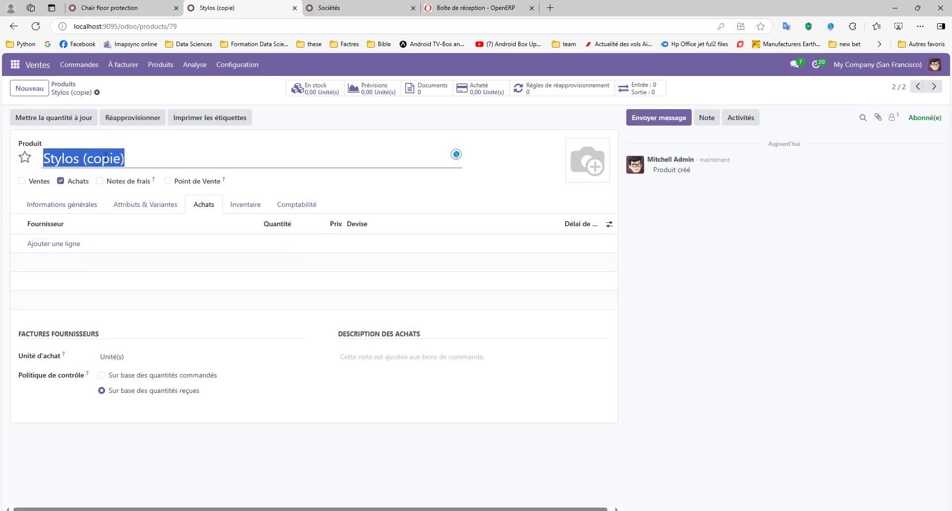
text(p)
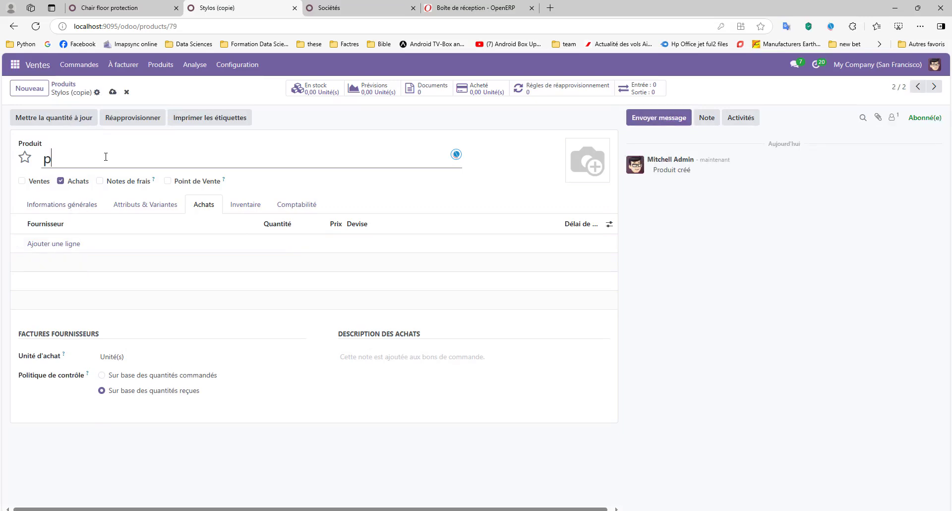
key(BackSpace)
text(Papier A4)
Step: Add a Fournisseur 4 supplier line to Papier A4 with quantity 1, price 3000, and currency XAF
click(55, 247)
text(f)
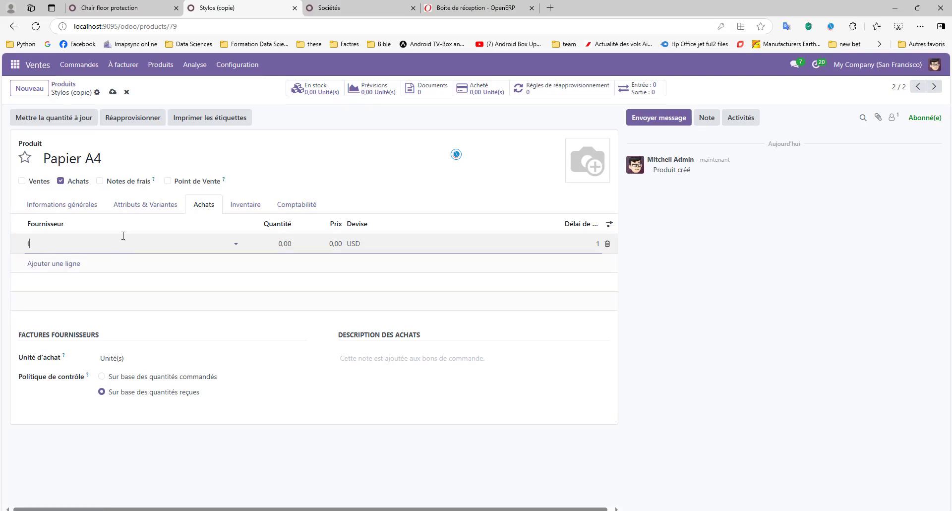
text(our)
click(58, 300)
click(279, 245)
text(1)
click(311, 243)
text(3 000)
click(356, 243)
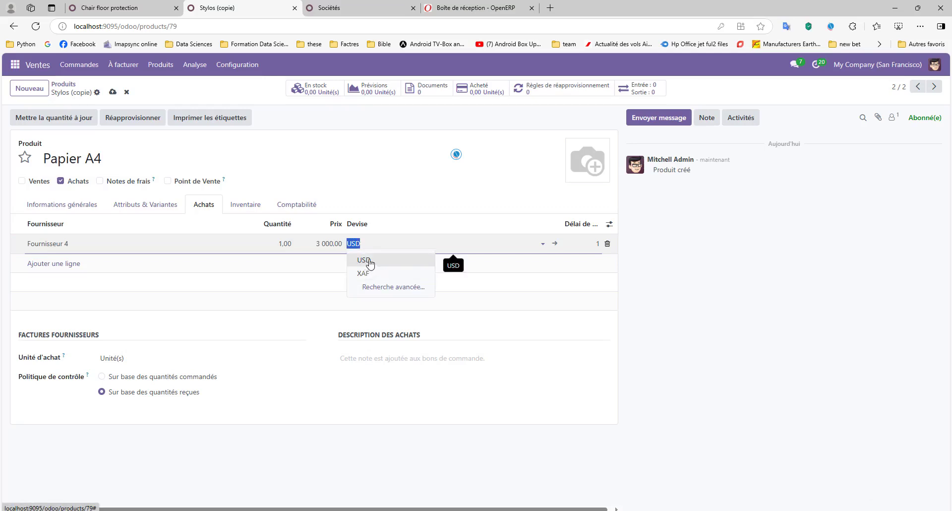
click(364, 273)
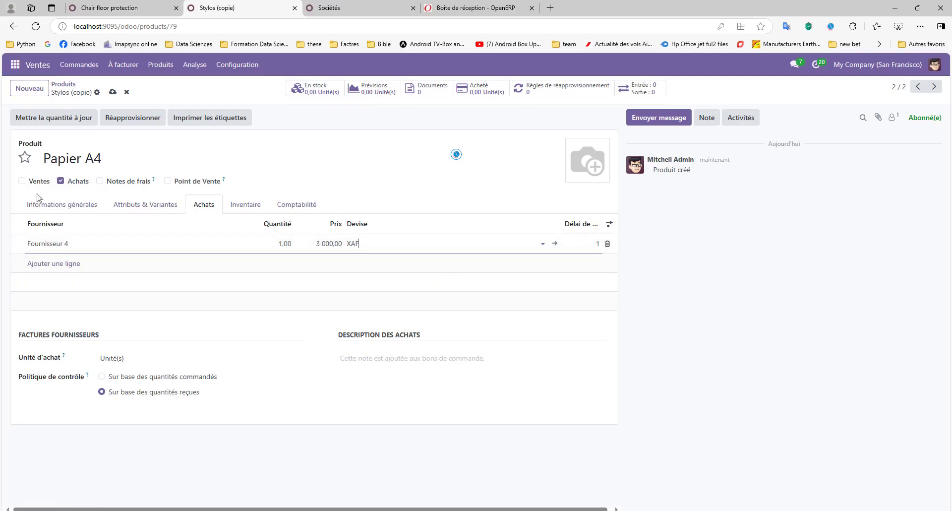
Step: Remove the 15% sales and purchase taxes from Papier A4 and save the product
click(43, 205)
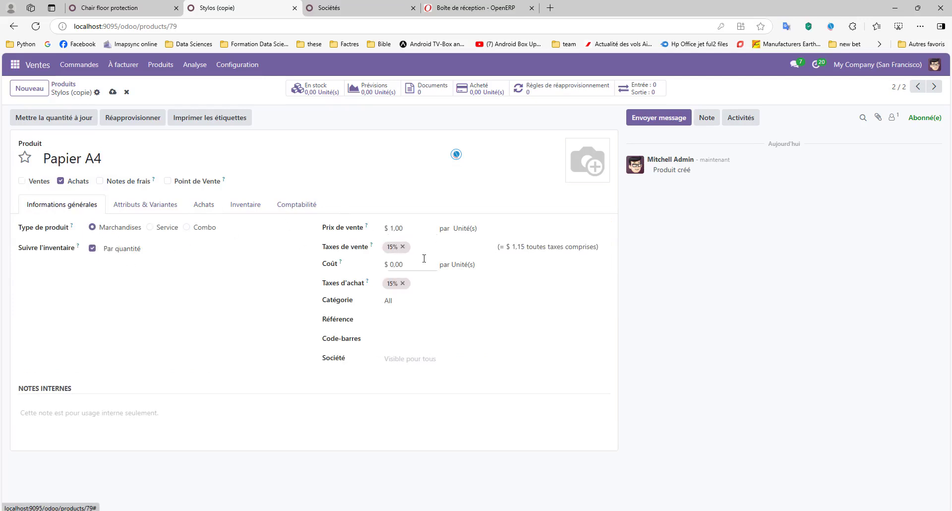
click(402, 247)
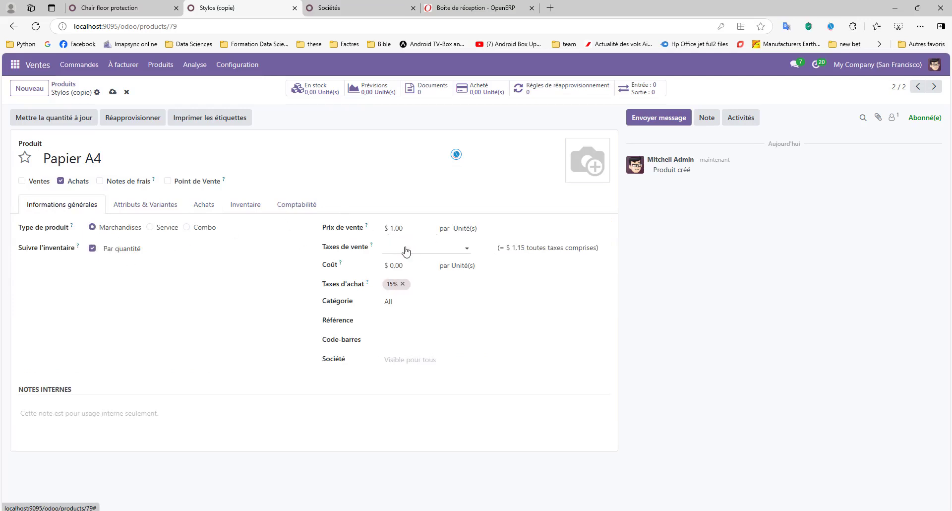
click(403, 283)
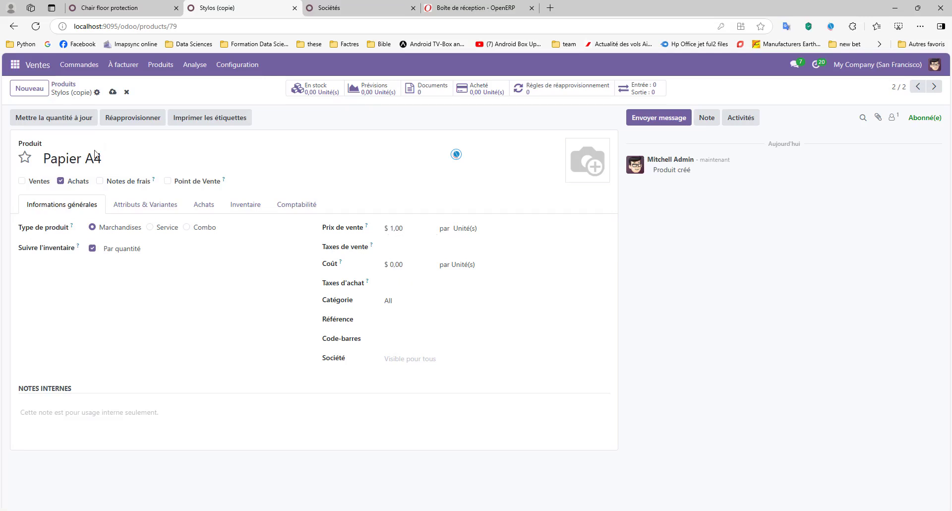
click(113, 91)
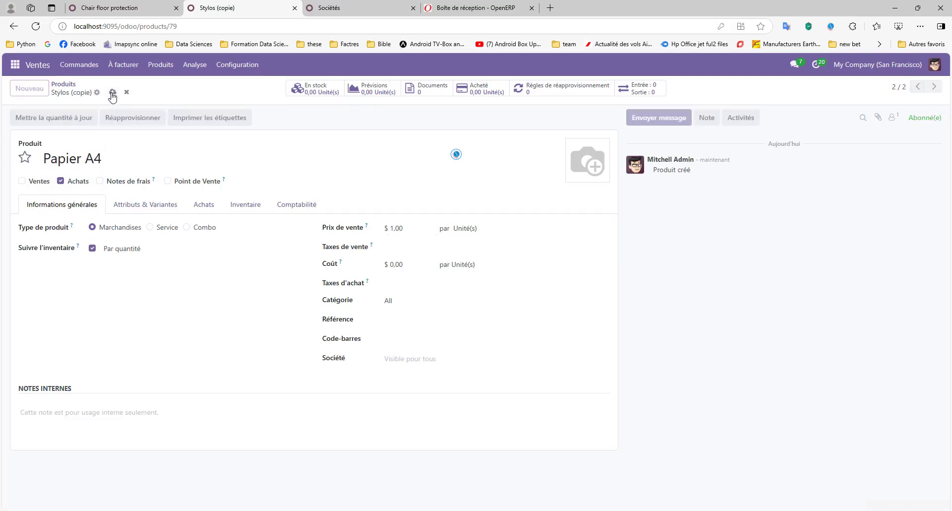
Step: Find the Stylos product by searching the product list for stylo, and remove its 15% sales and purchase taxes
click(64, 84)
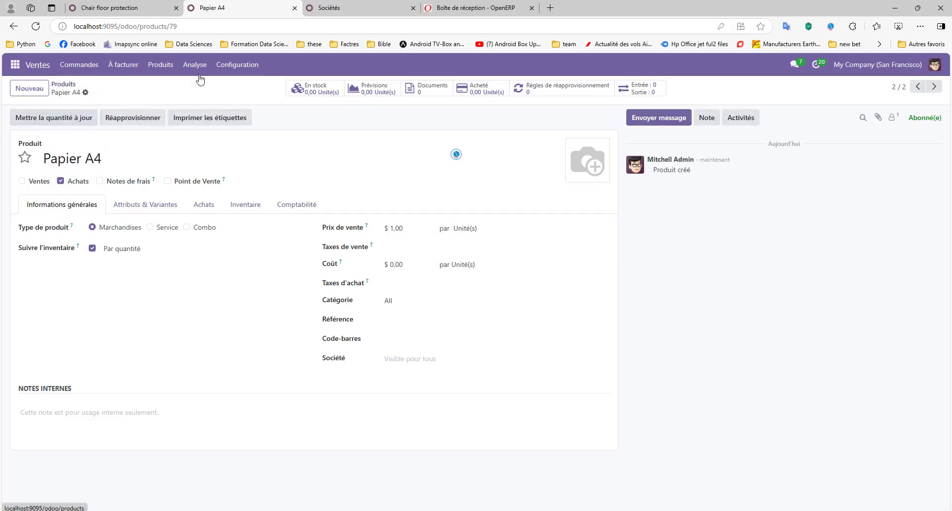
click(391, 90)
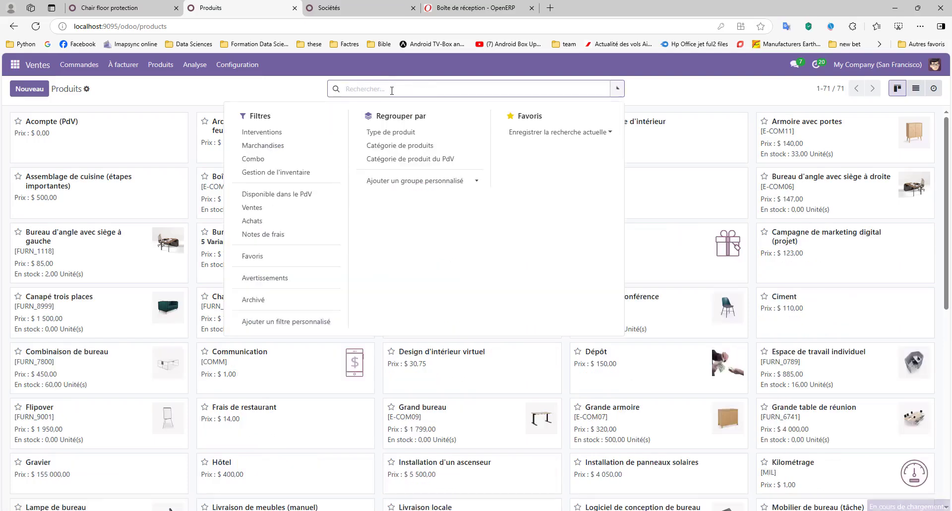
text(stylo)
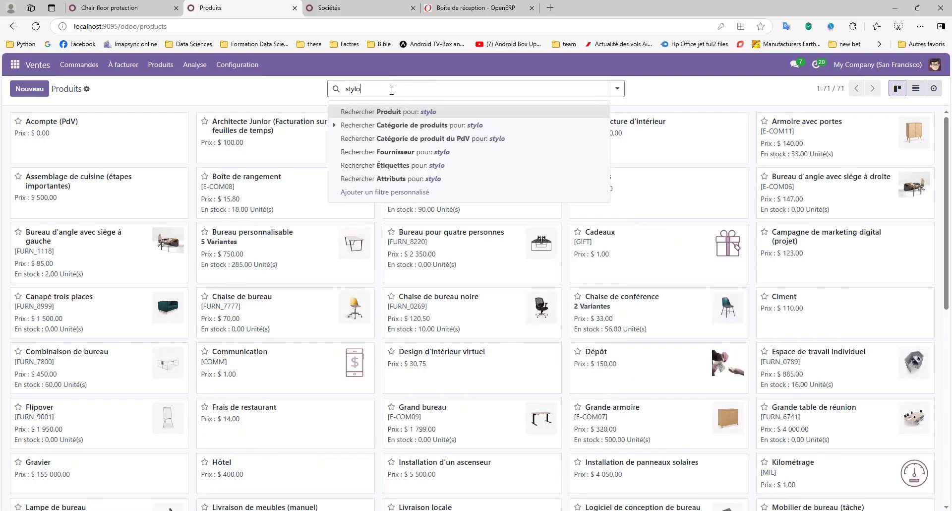
key(Return)
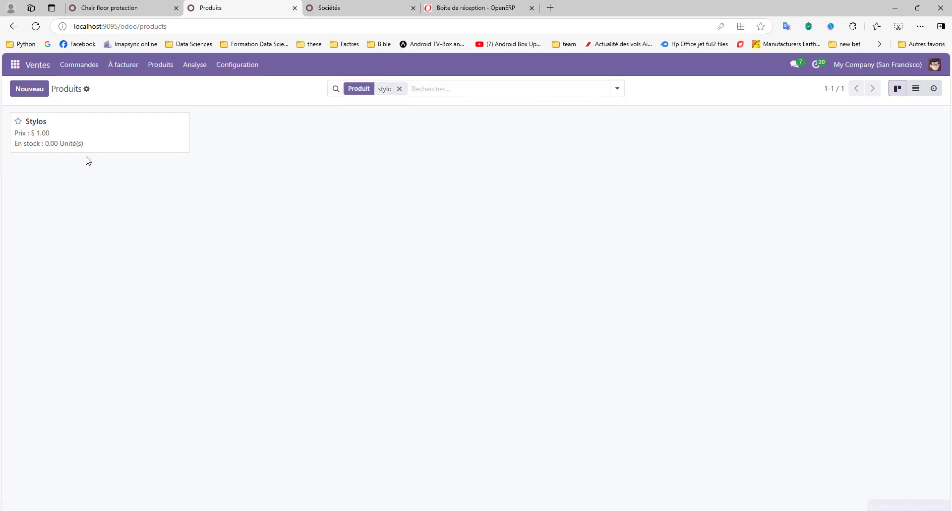
click(59, 152)
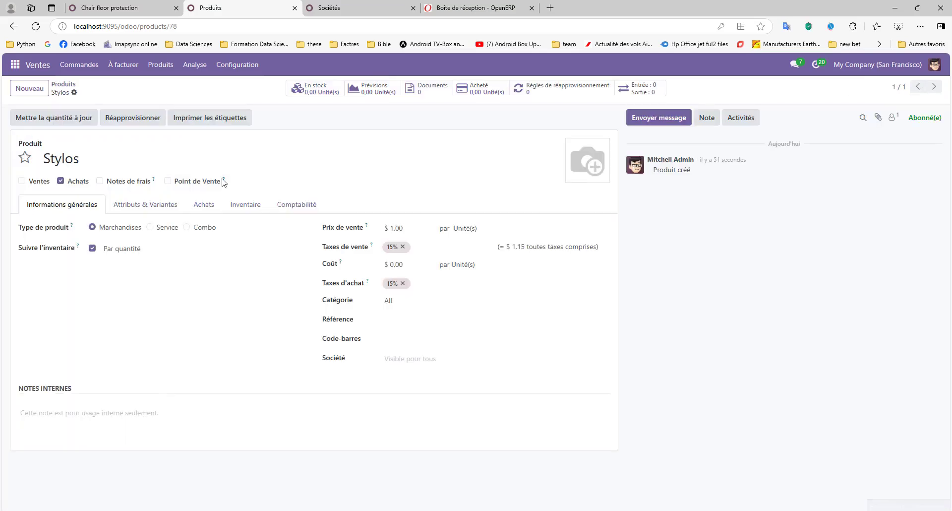
click(402, 284)
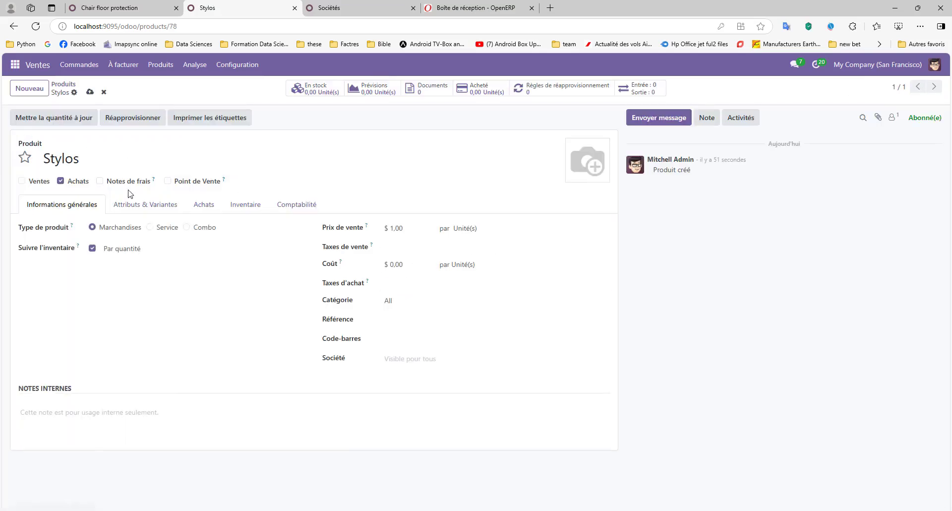
Step: Set the currency of the Fournisseur 4 supplier line on Stylos to XAF and save the product
click(194, 205)
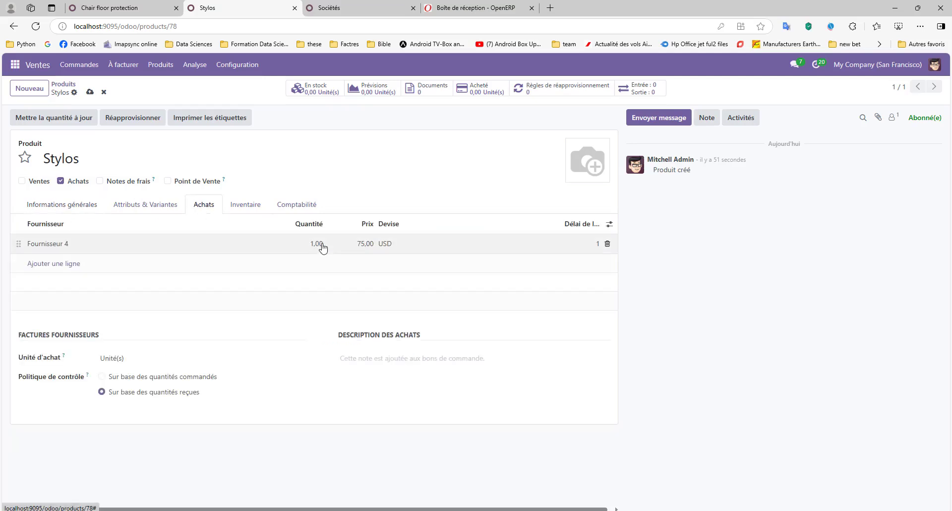
click(385, 243)
text(XAF)
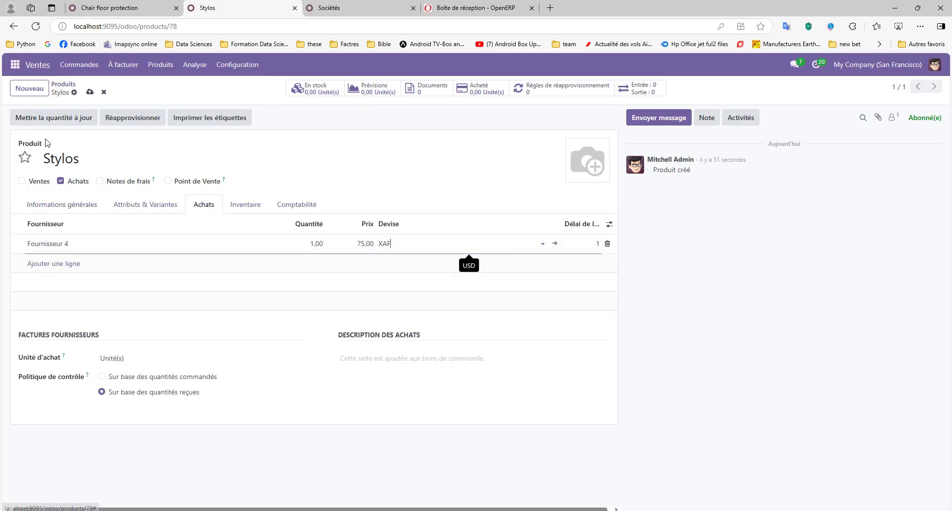
click(90, 92)
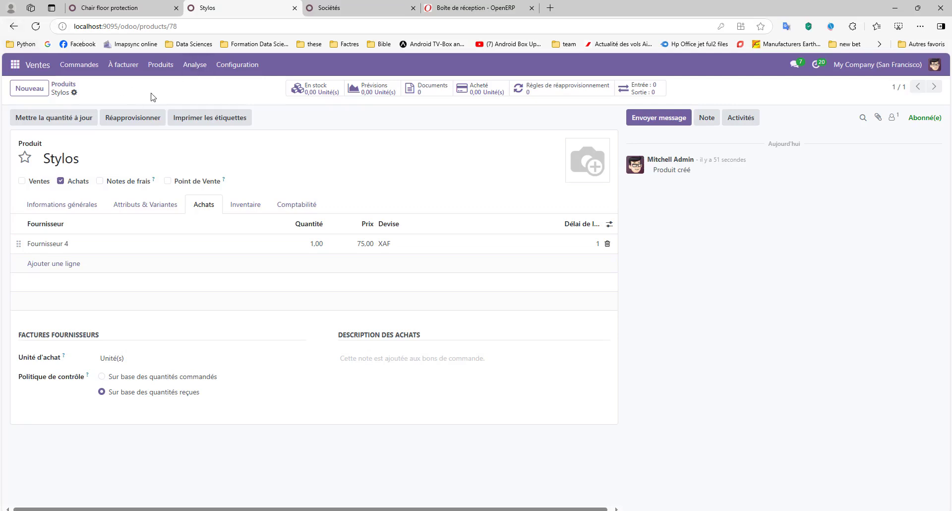
click(158, 69)
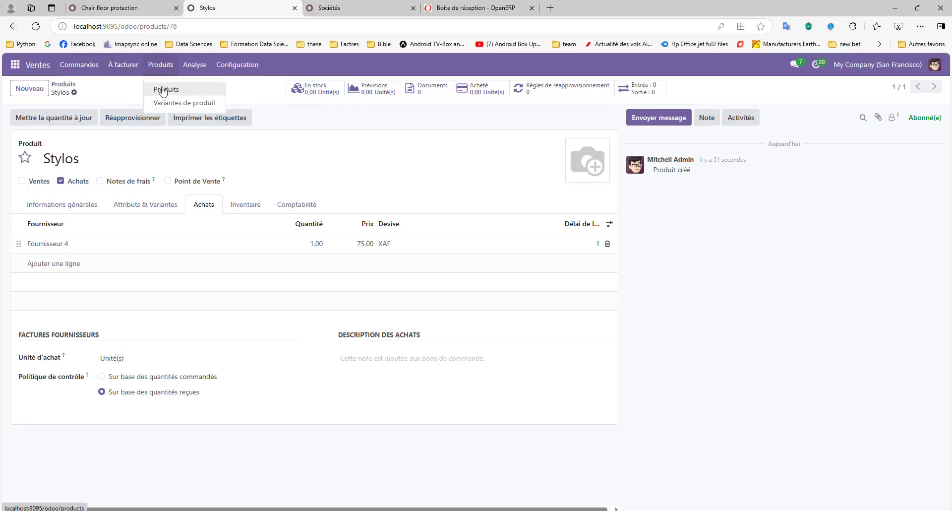
click(253, 95)
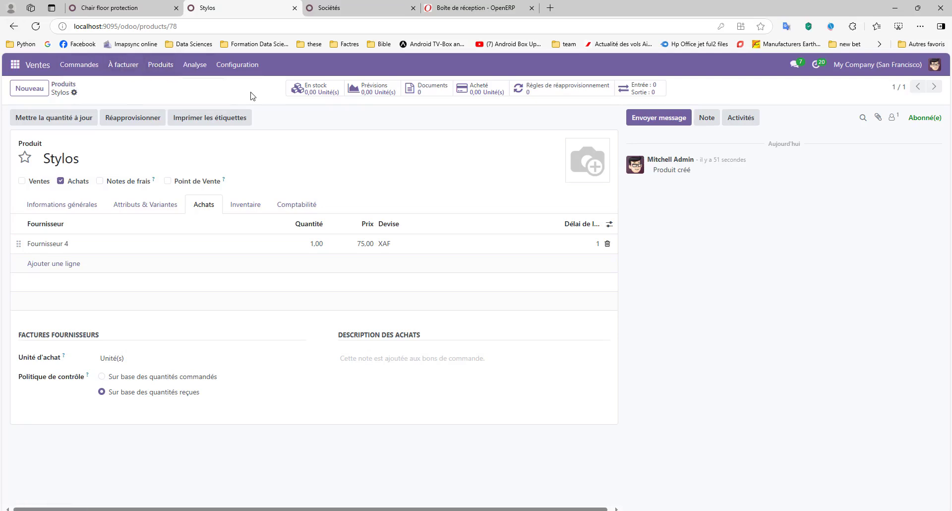